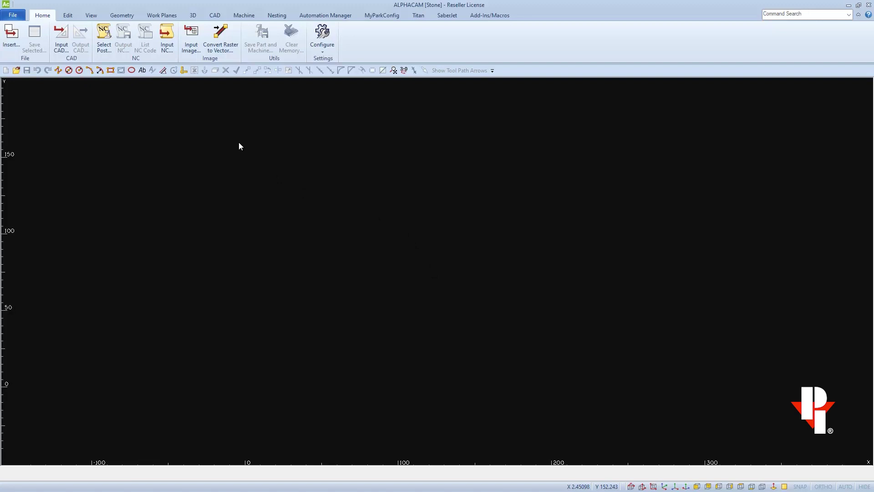
Open the ribbon's Customize dialog and show its Import/Export customization choices.
right_click(43, 17)
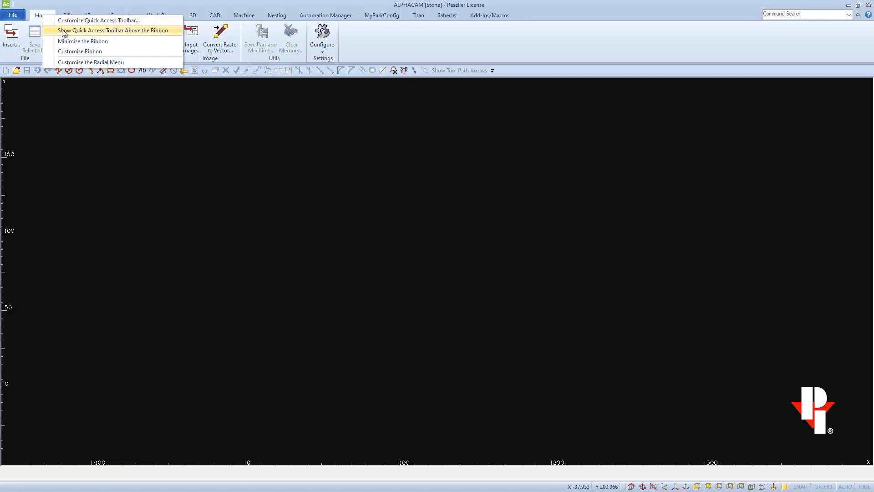
left_click(75, 51)
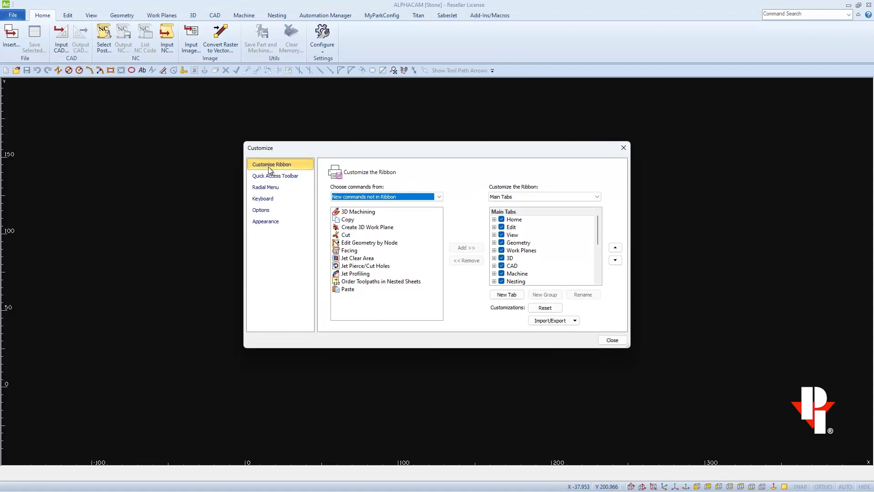
left_click(575, 321)
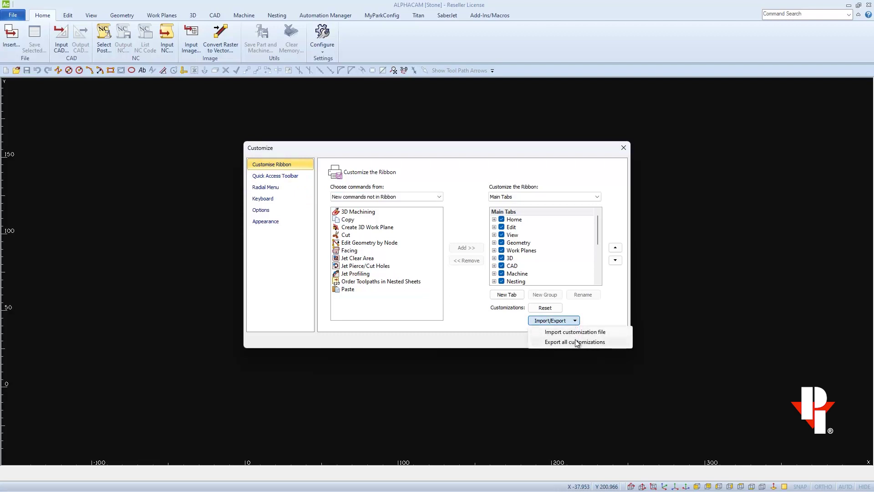
Export all ribbon customizations as 'This is the original 2023' and close the Customize dialog.
left_click(575, 343)
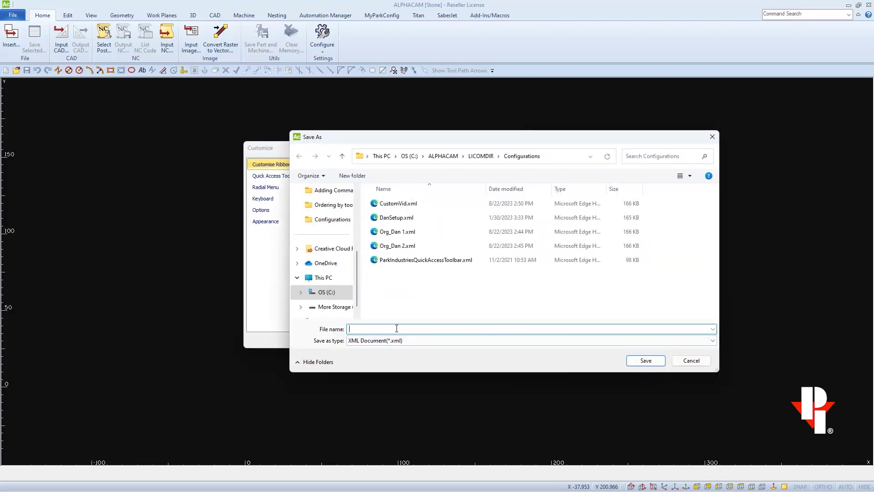
type("T")
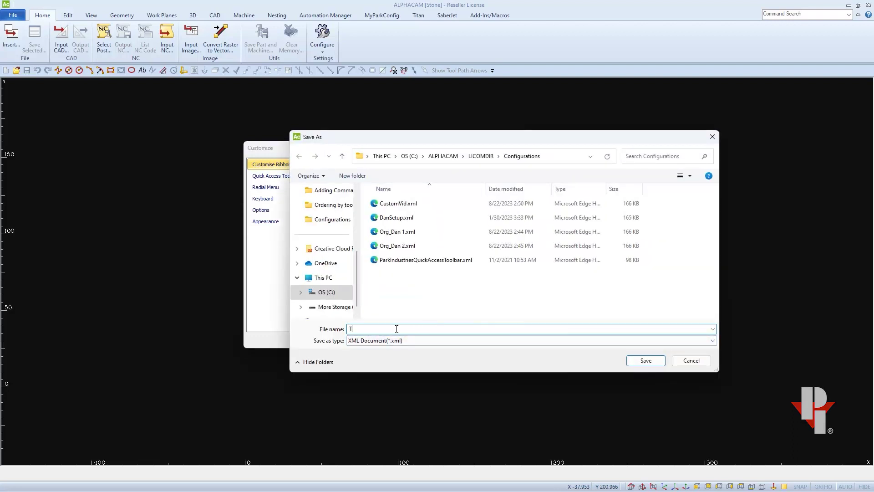
type("his is ")
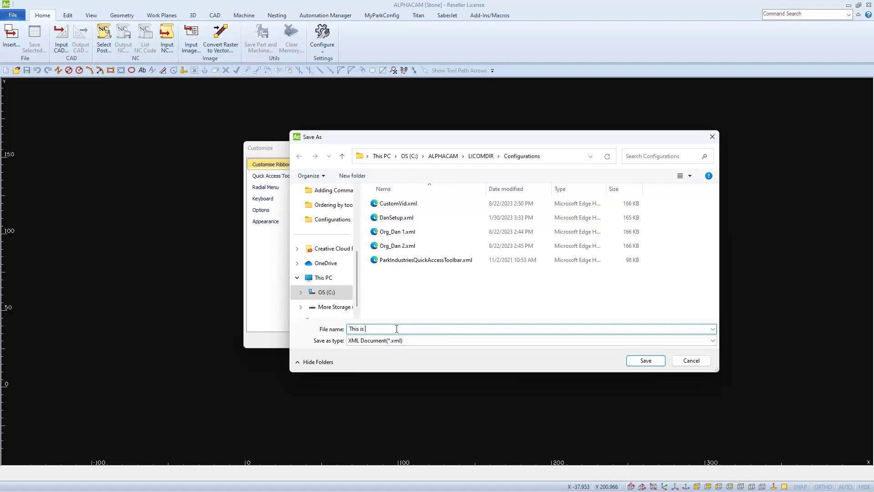
type("th")
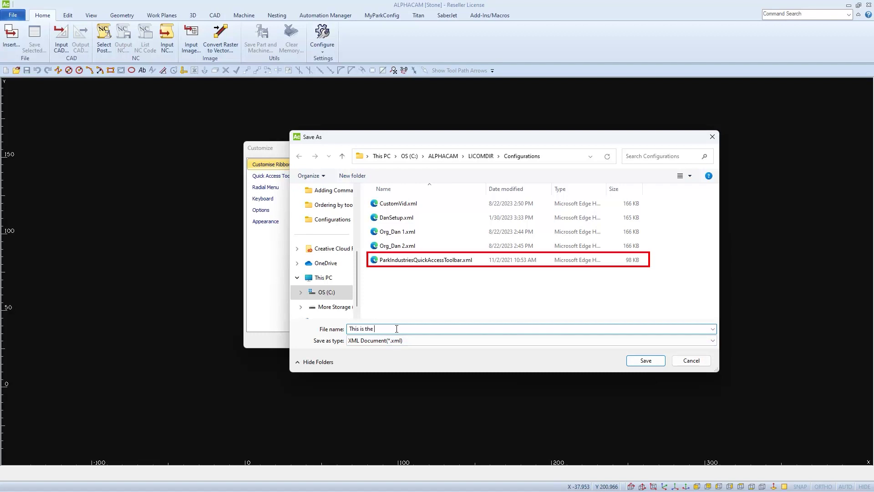
type("e o")
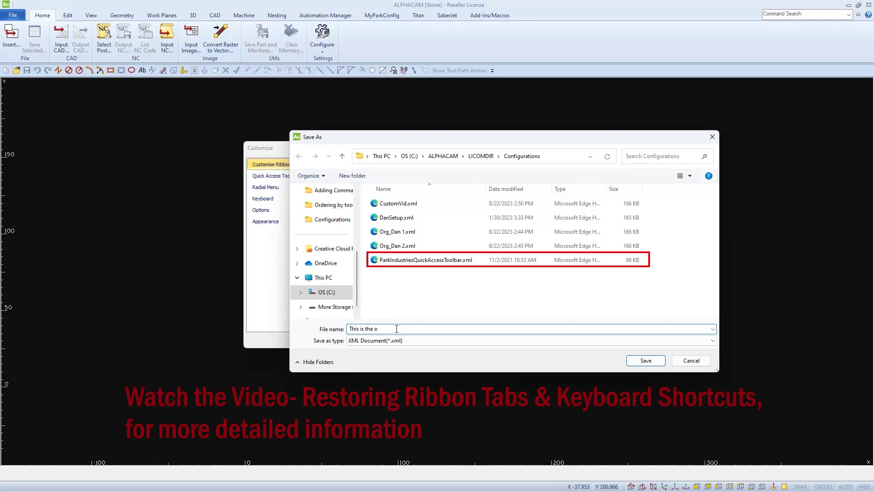
type("riginal ")
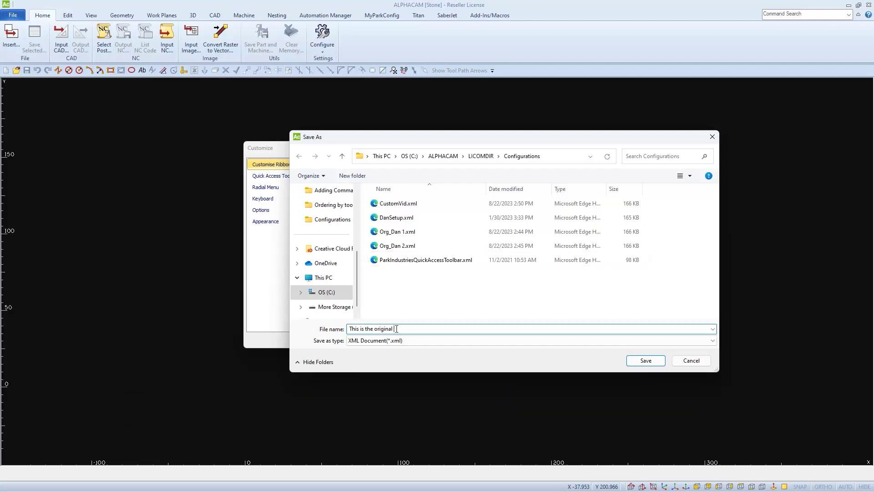
type("2023")
left_click(646, 361)
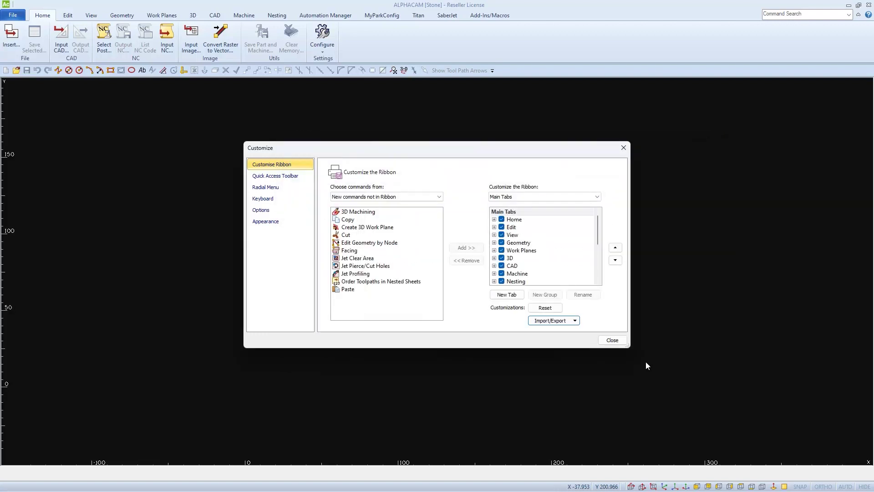
left_click(575, 321)
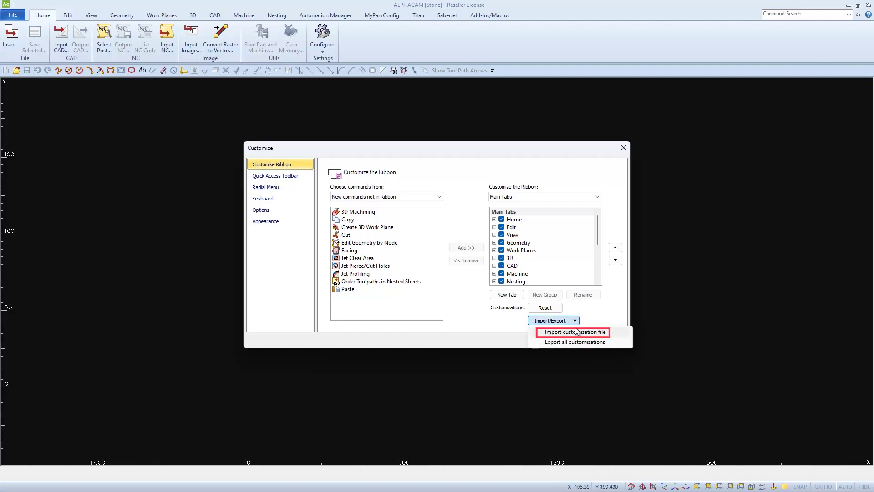
left_click(624, 148)
Show the Titan tab's commands after a quick look at the SaberJet tab.
left_click(624, 149)
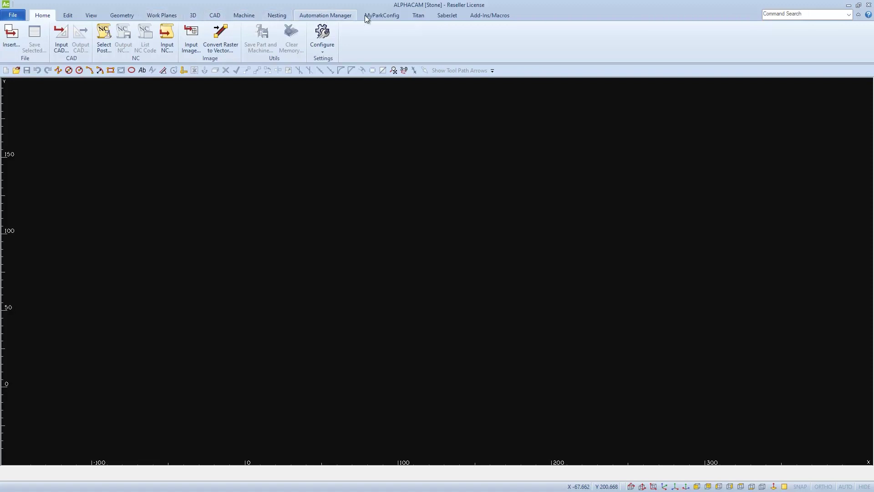
left_click(420, 17)
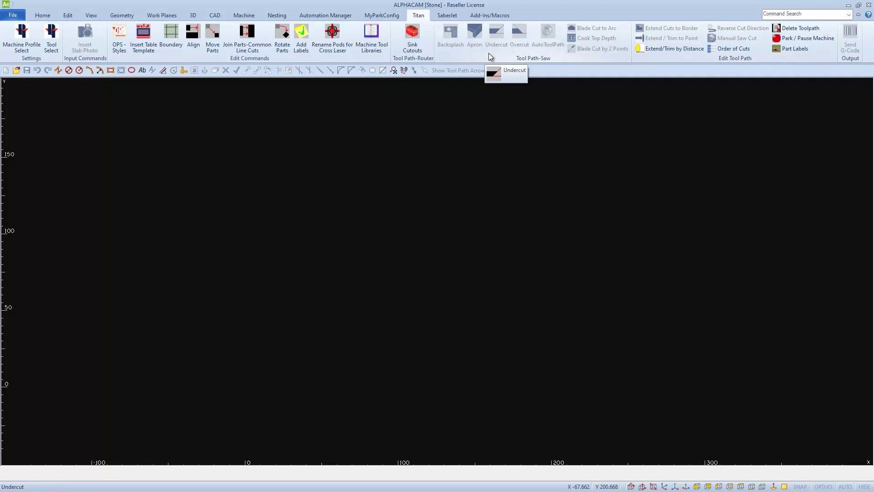
left_click(448, 17)
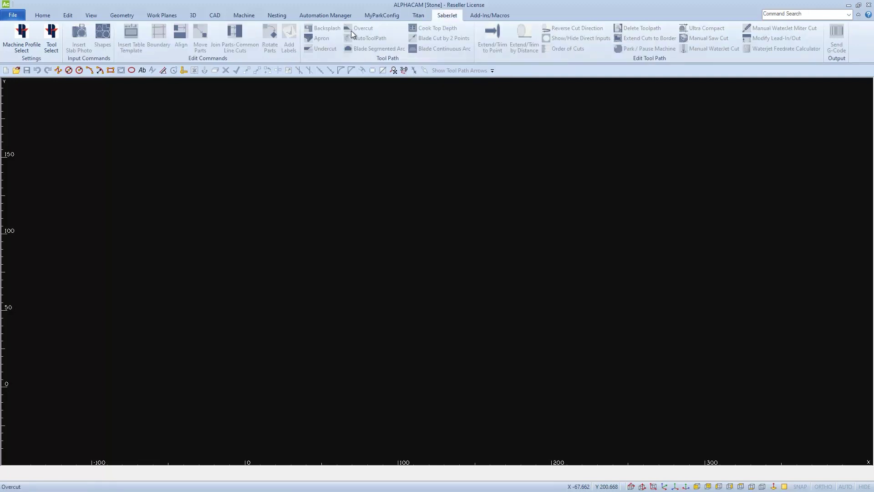
left_click(419, 17)
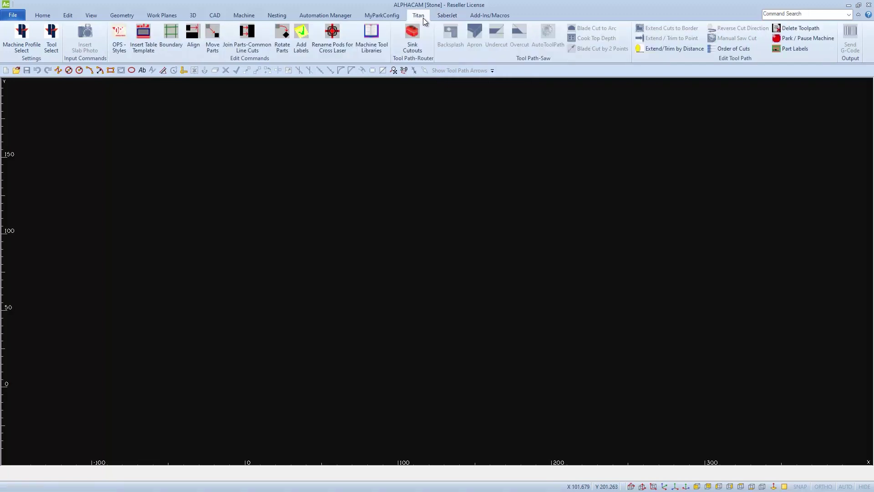
left_click(18, 38)
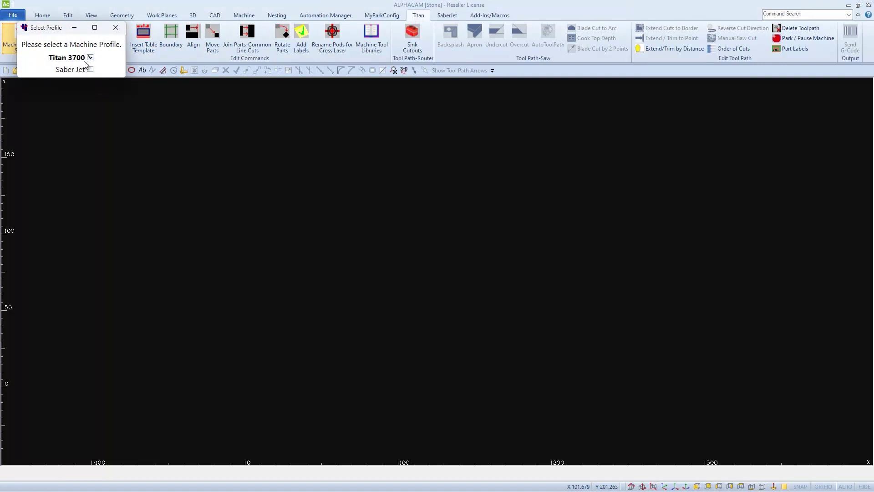
left_click(116, 27)
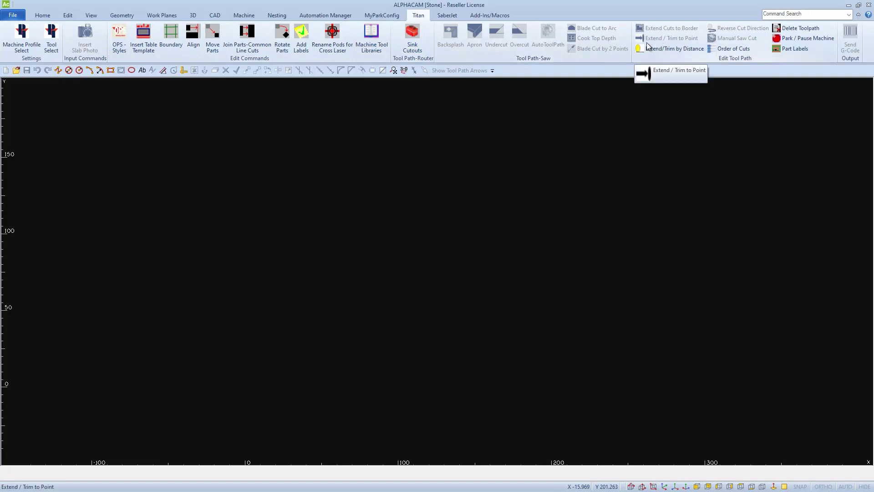
Open Customise Ribbon from the Titan ribbon's right-click menu.
right_click(584, 41)
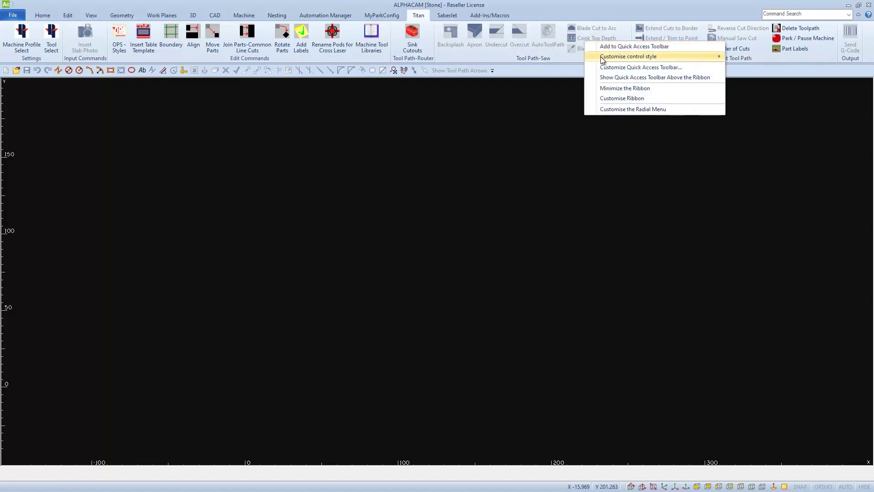
left_click(611, 102)
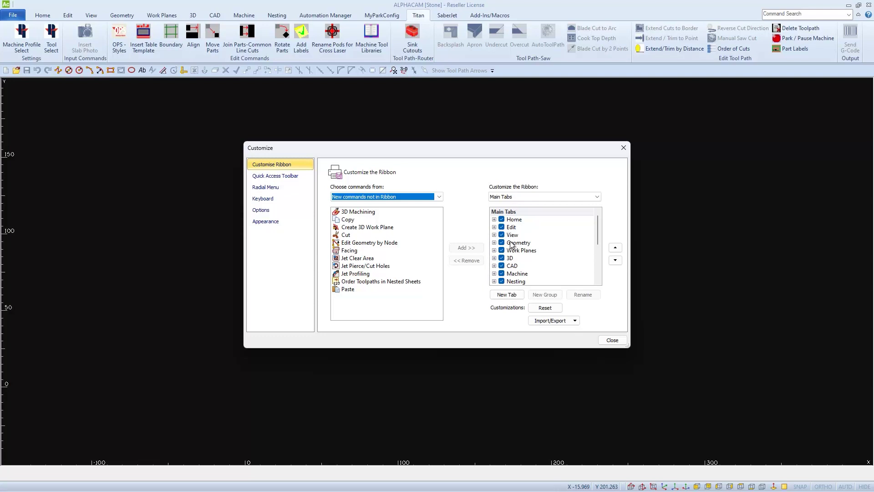
Uncheck Work Planes, Nesting and Automation Manager in the Main Tabs list.
left_click(501, 251)
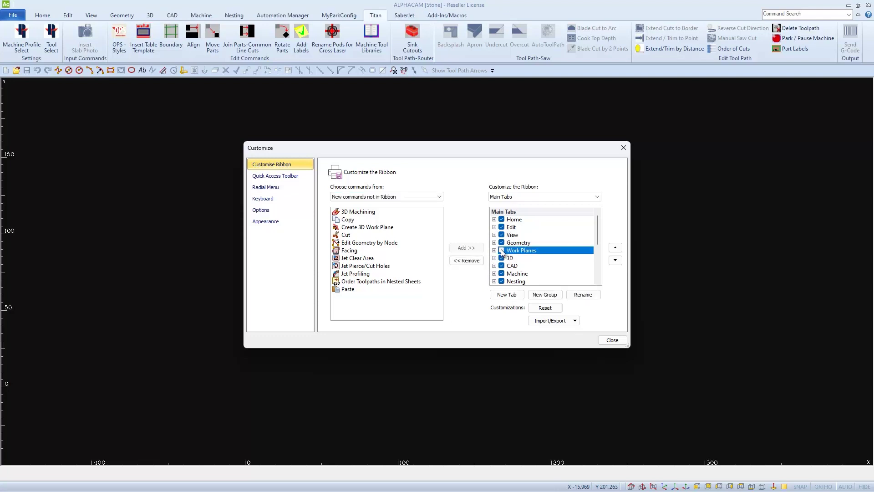
left_click(502, 281)
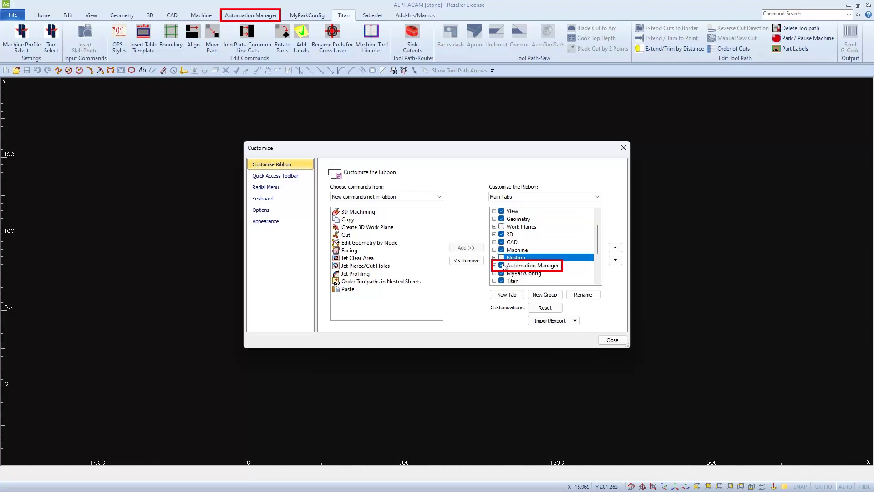
left_click(502, 266)
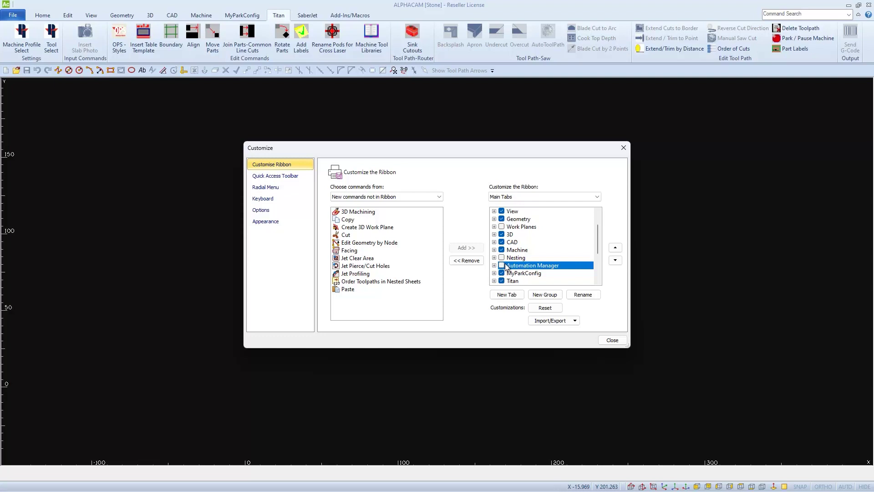
scroll(506, 266, "down", 1)
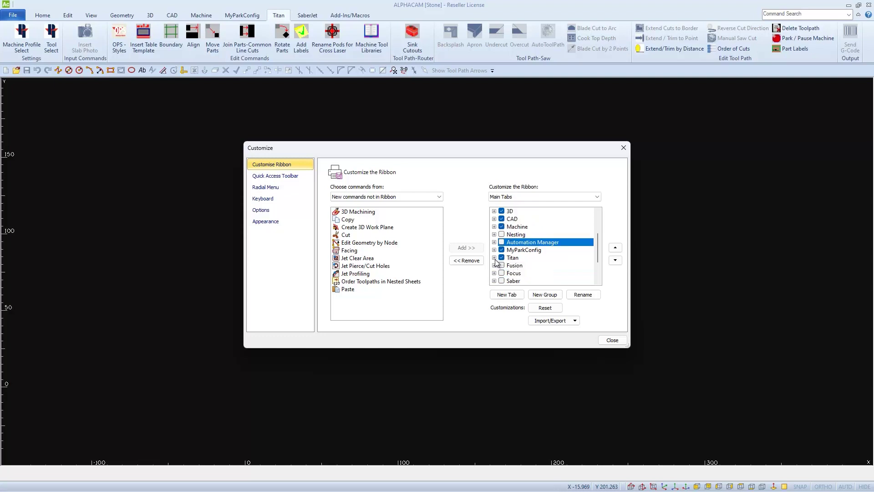
Expand Titan in Main Tabs and remove its Tool Path-Saw group.
left_click(495, 258)
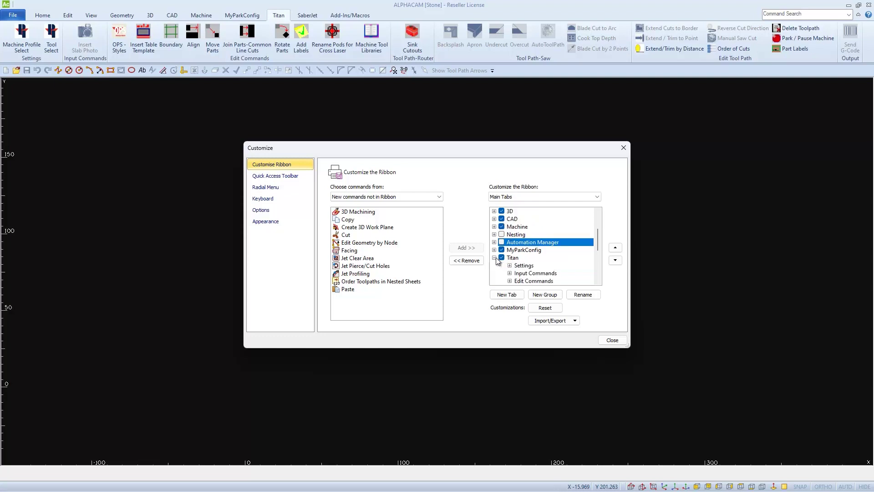
scroll(544, 261, "down", 1)
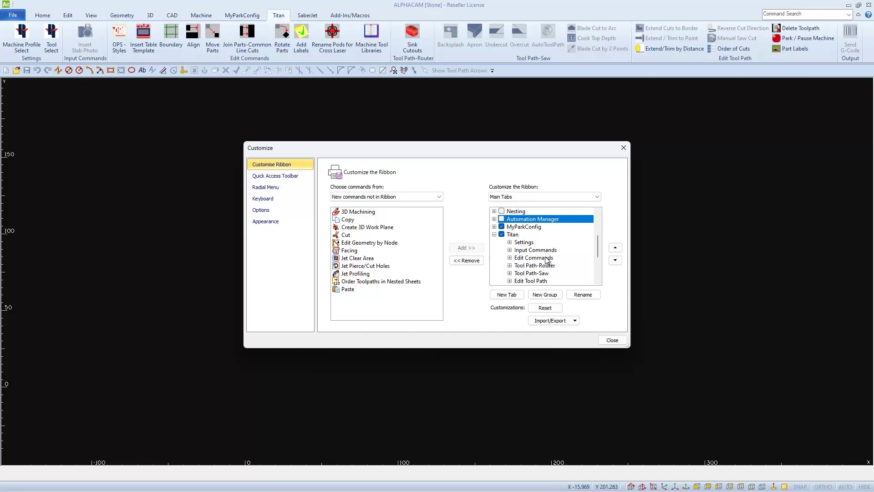
left_click_drag(597, 236, 598, 242)
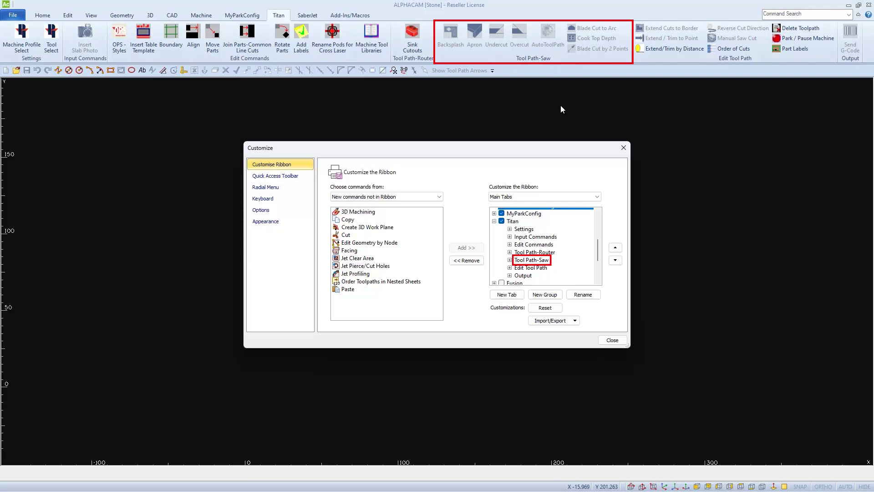
left_click(524, 263)
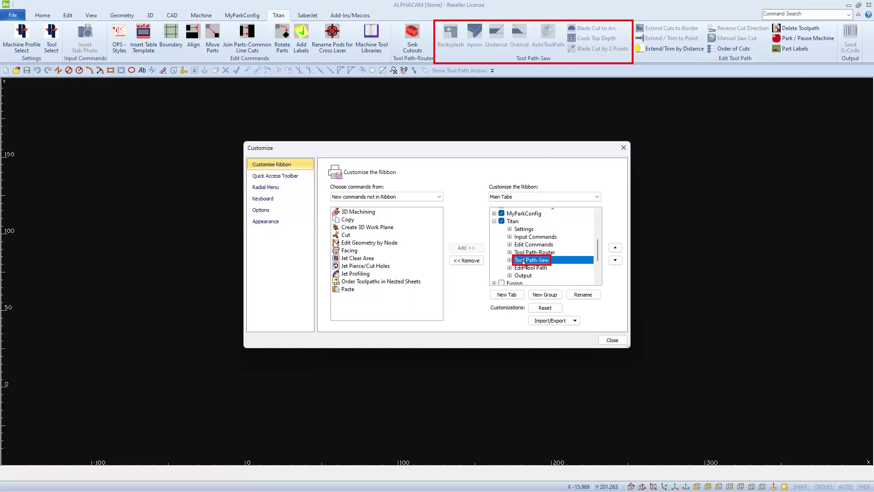
left_click(471, 260)
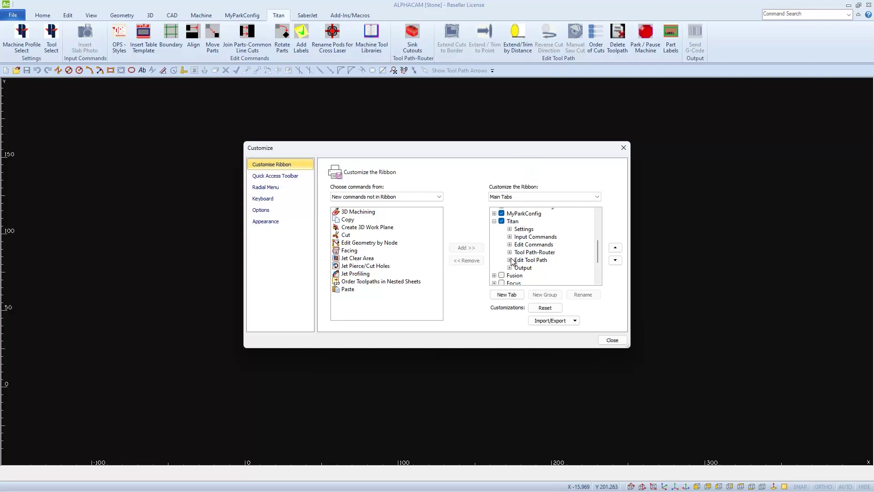
Delete Extend Cuts to Border, Extend/Trim, Reverse Cut Direction, Manual Saw Cut and Part Labels, then close.
left_click(510, 260)
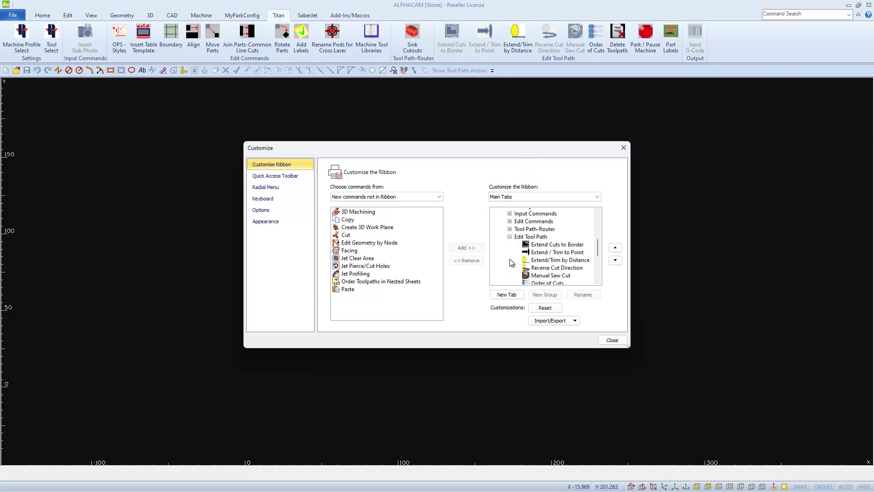
scroll(510, 262, "down", 1)
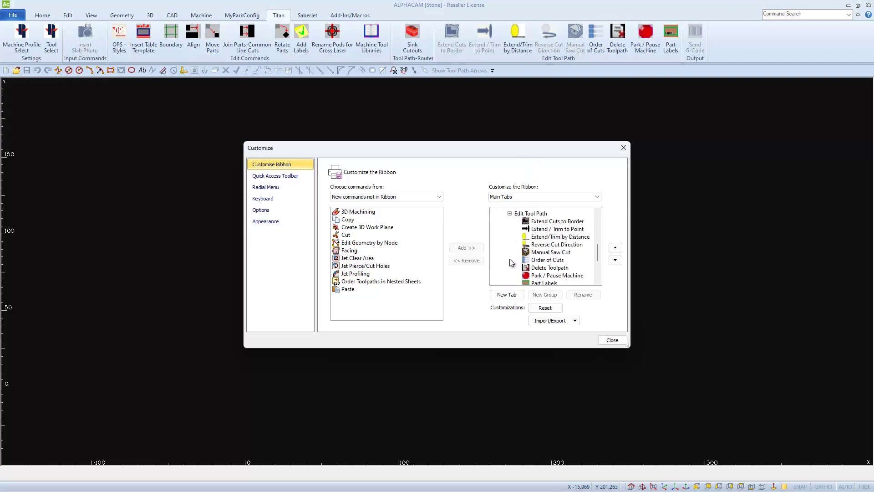
left_click(551, 223)
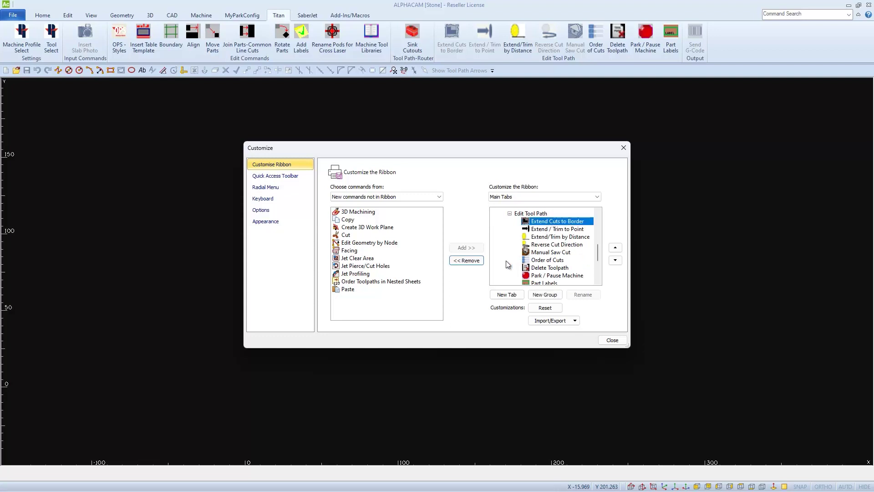
key("Return")
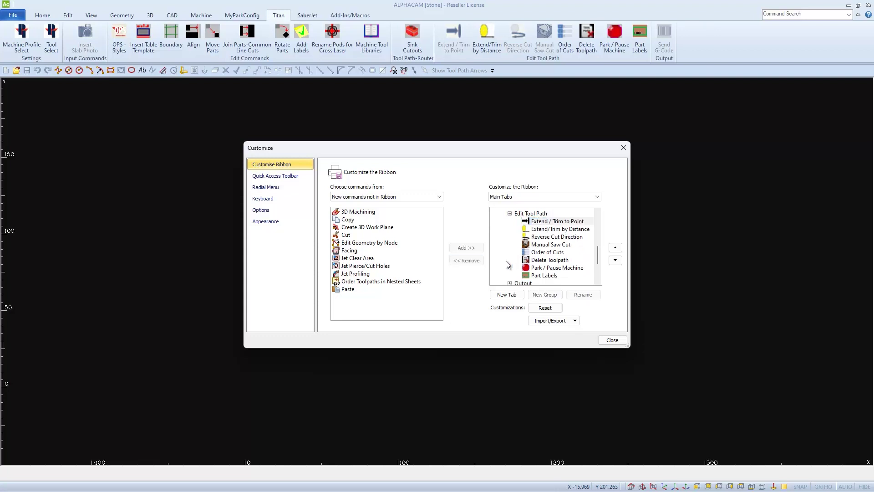
key("Return")
key("Return")
key("Return")
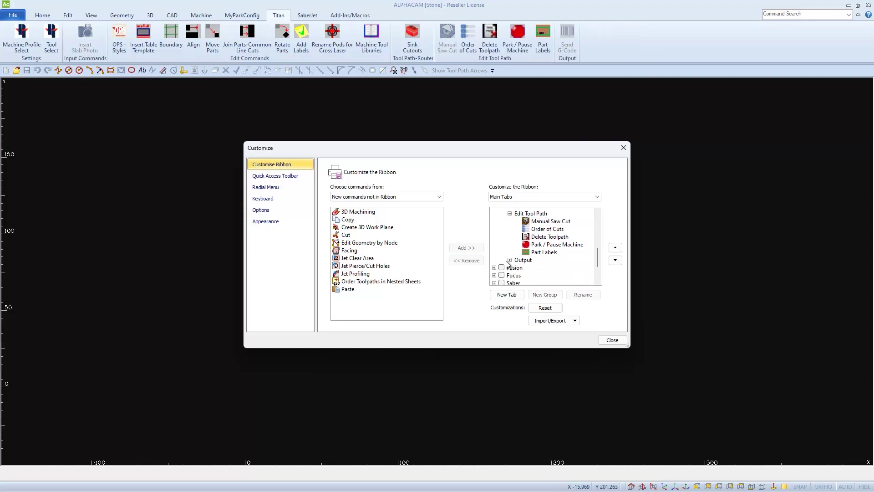
key("Return")
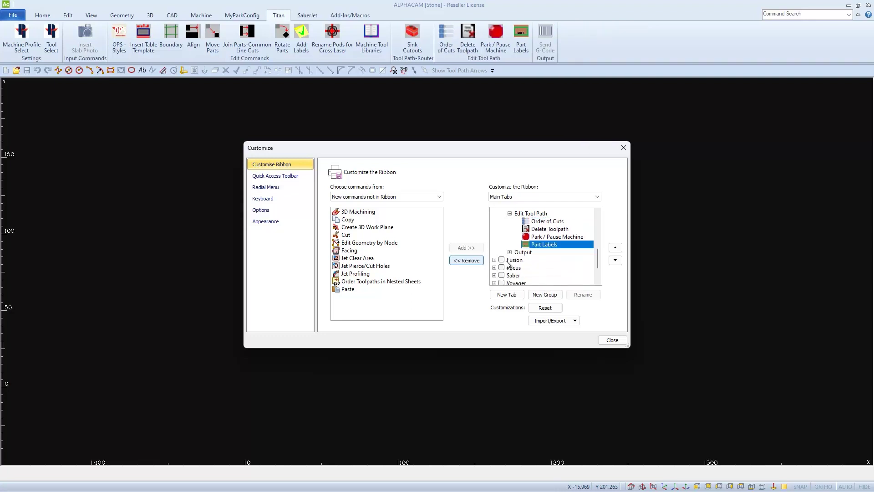
key("Return")
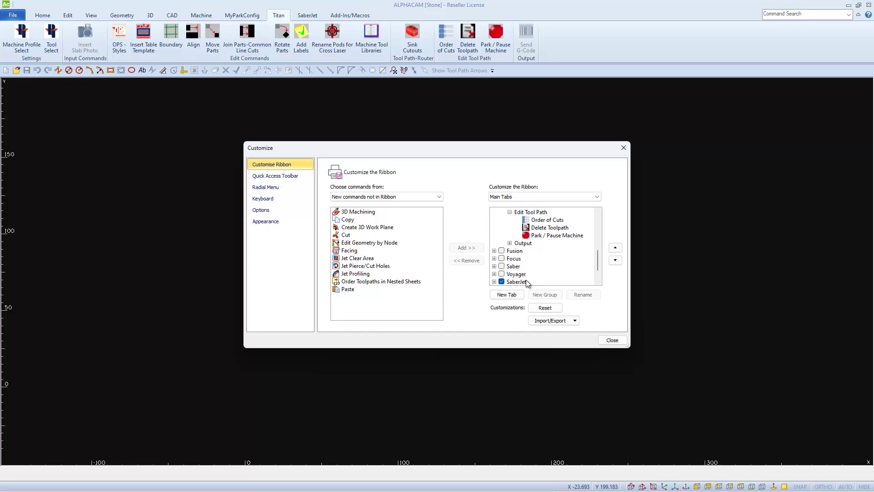
left_click(611, 341)
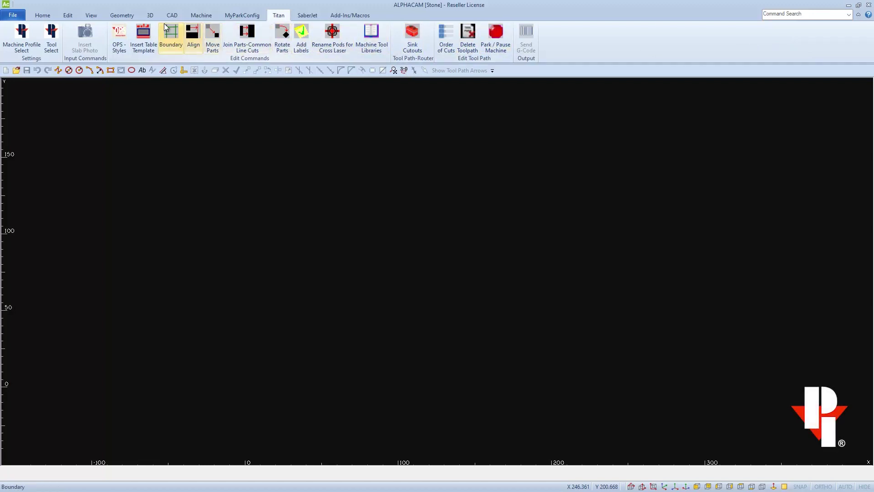
left_click(153, 18)
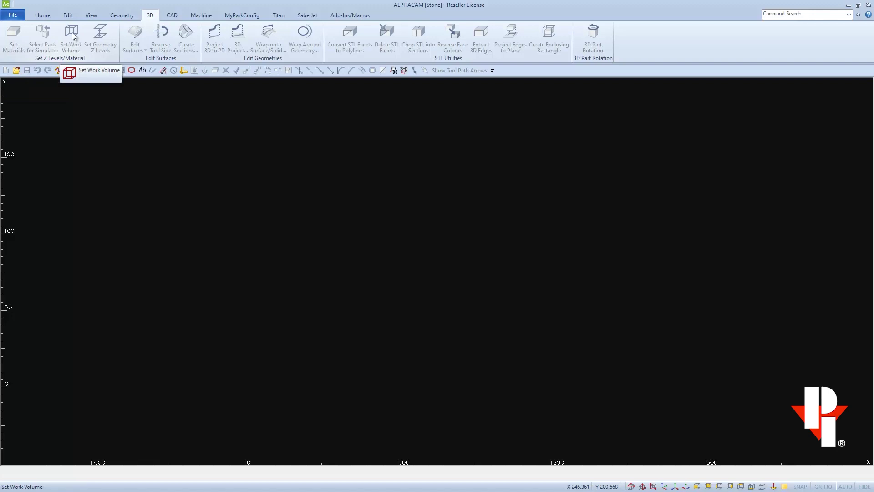
left_click(200, 17)
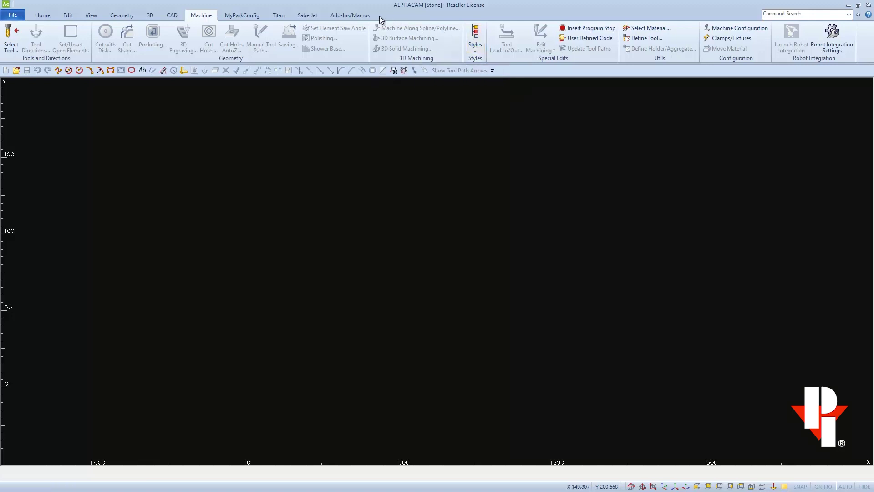
left_click(279, 17)
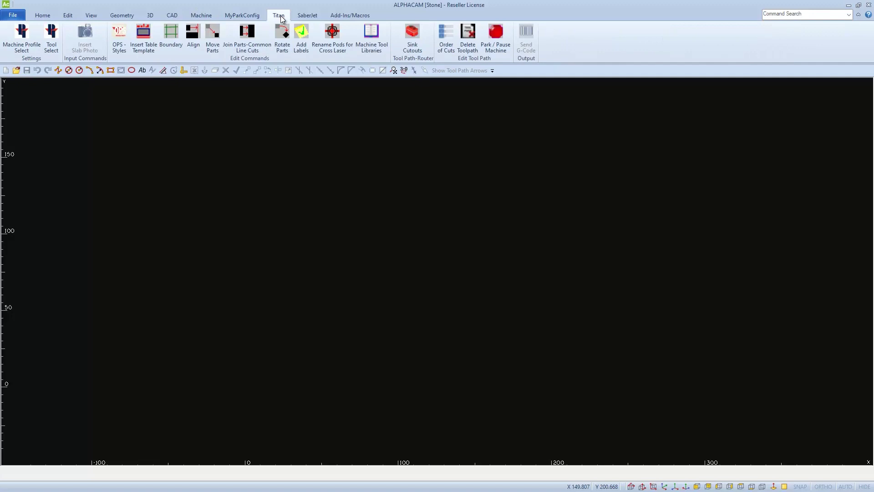
Reopen Customise Ribbon and expand Titan to list its six groups, Settings through Output.
right_click(284, 37)
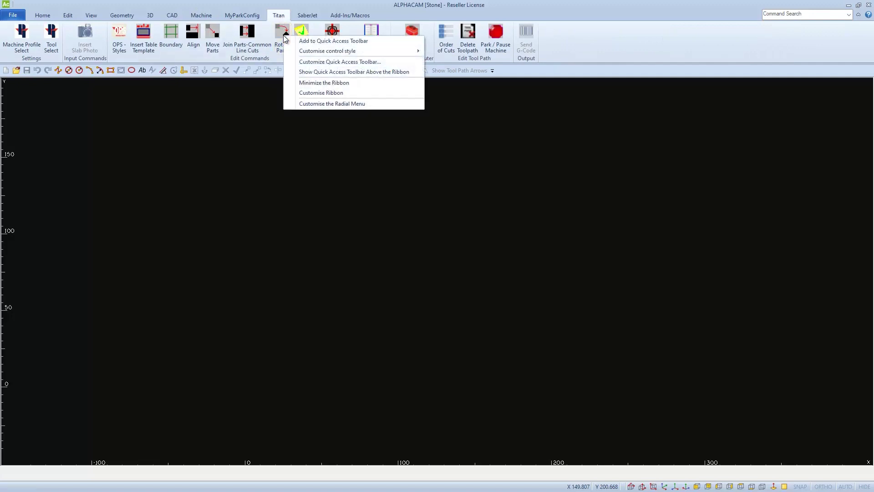
left_click(315, 92)
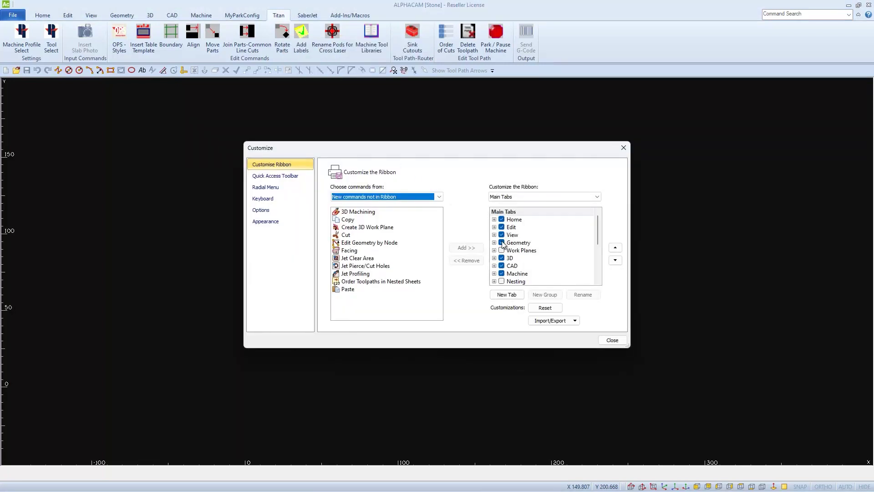
scroll(521, 250, "down", 1)
scroll(520, 250, "down", 1)
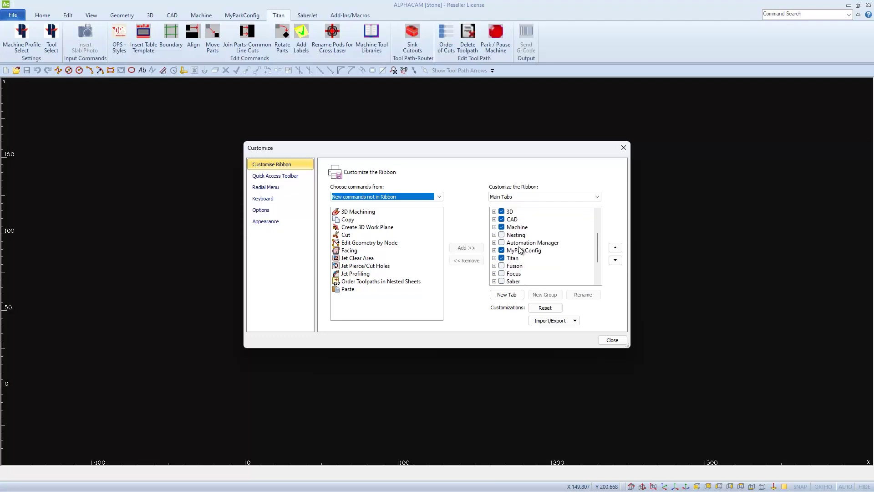
left_click(495, 258)
scroll(523, 259, "down", 1)
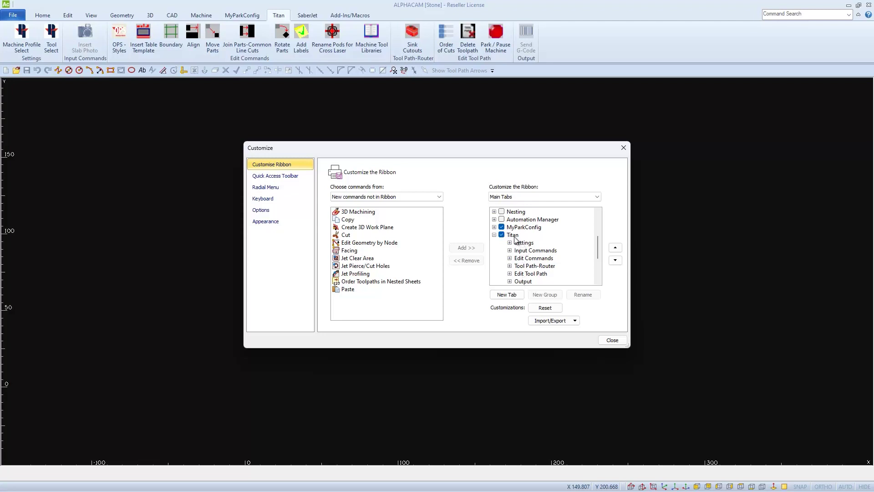
Add a new group to the Titan tab and rename it Programming.
left_click(513, 235)
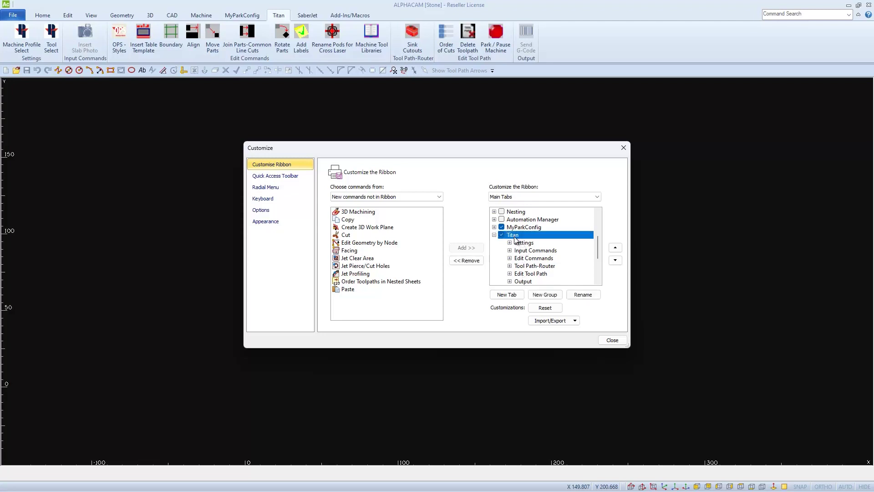
left_click(539, 296)
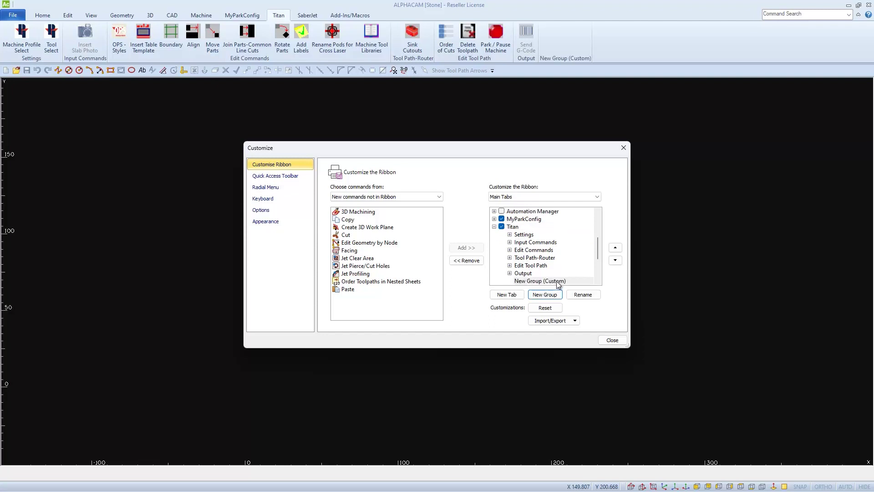
left_click(580, 295)
type("Pro")
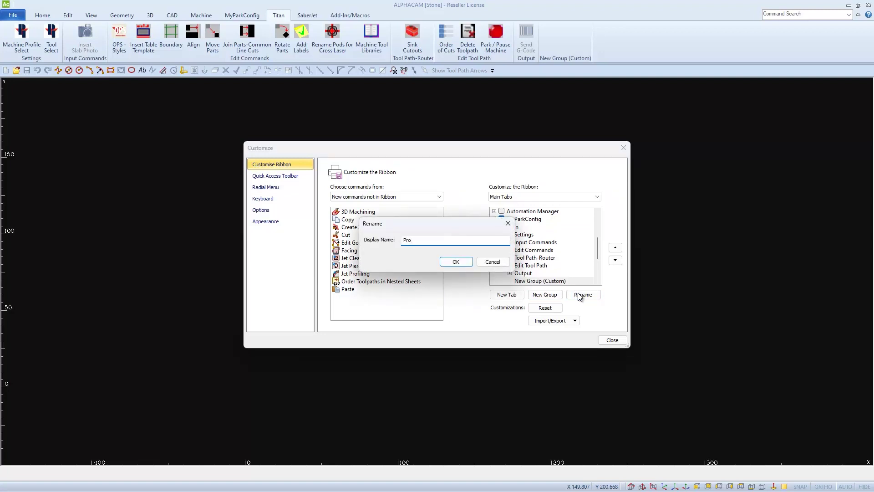
type("gramming")
left_click(464, 262)
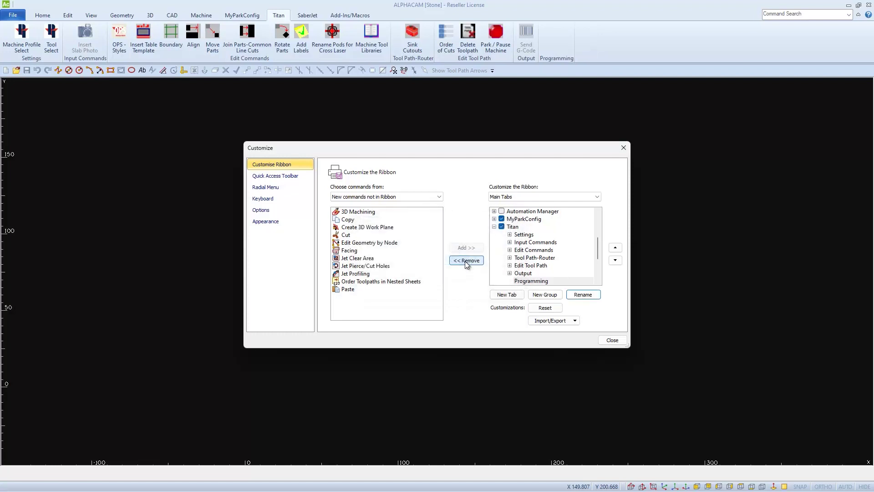
Select the Programming group as the destination for added commands.
left_click(529, 281)
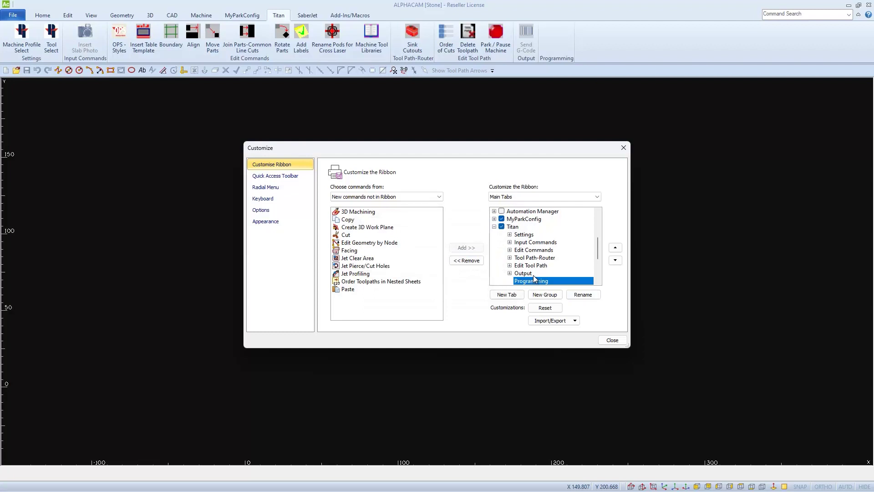
scroll(535, 277, "down", 1)
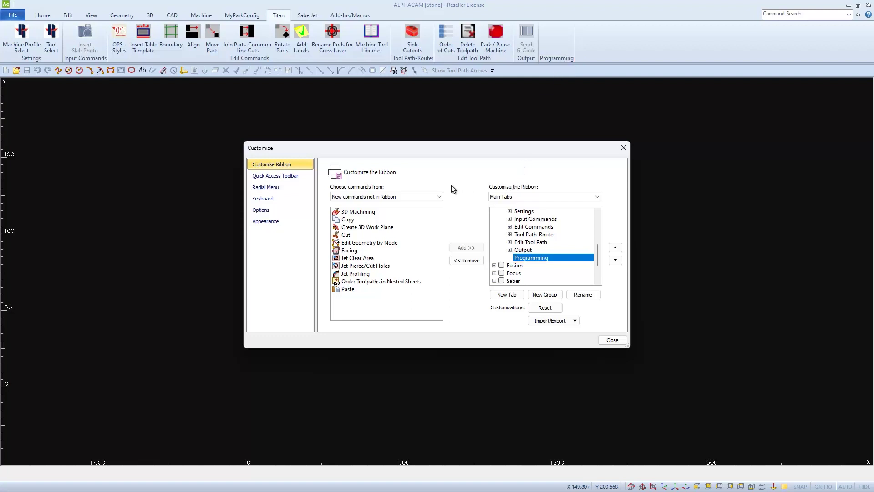
left_click(439, 197)
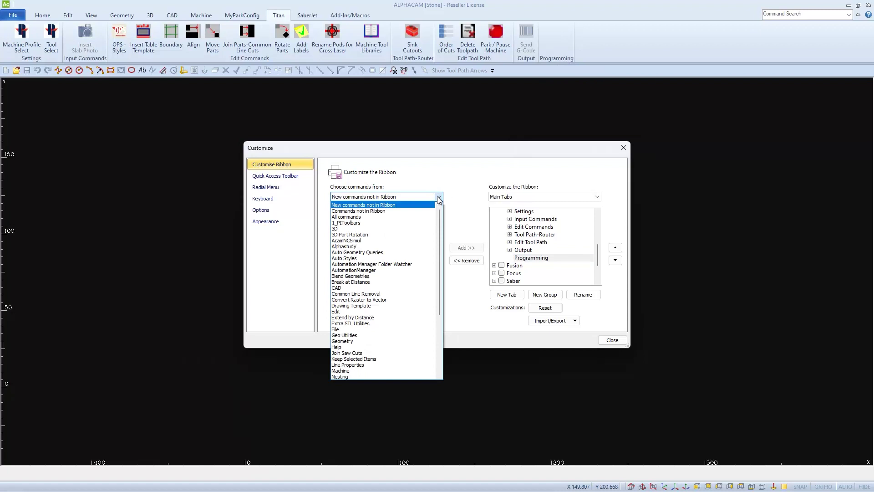
Find Set Materials under All commands and add it to the Programming group.
left_click(359, 217)
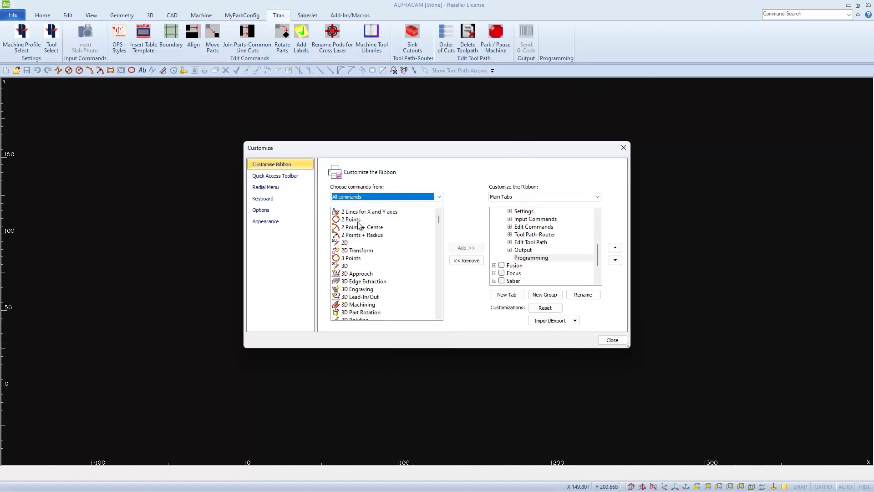
left_click(358, 228)
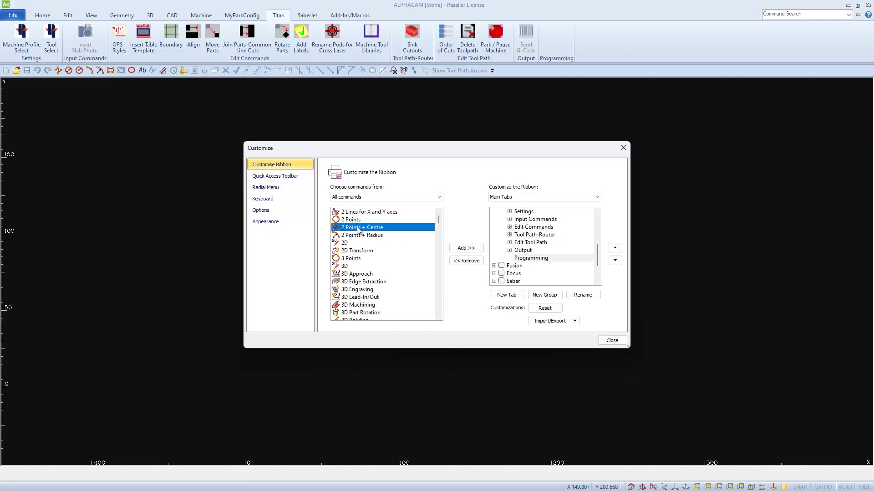
key("s")
scroll(358, 229, "down", 5)
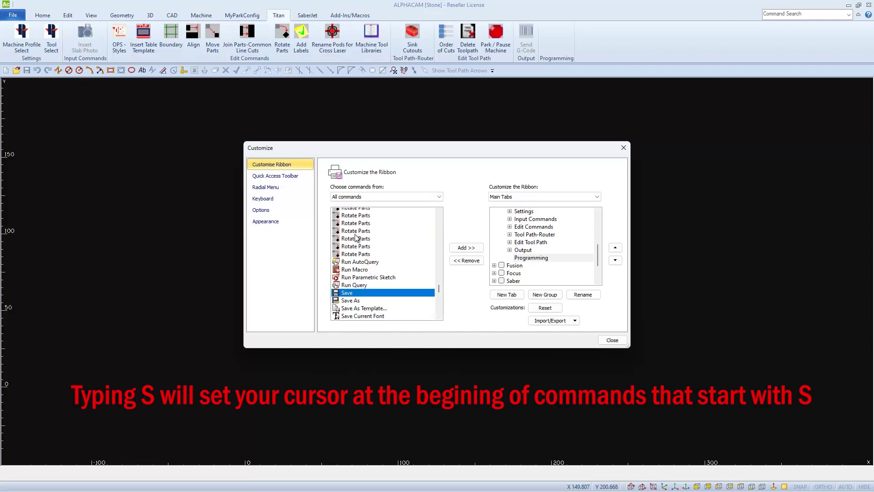
scroll(357, 266, "down", 1)
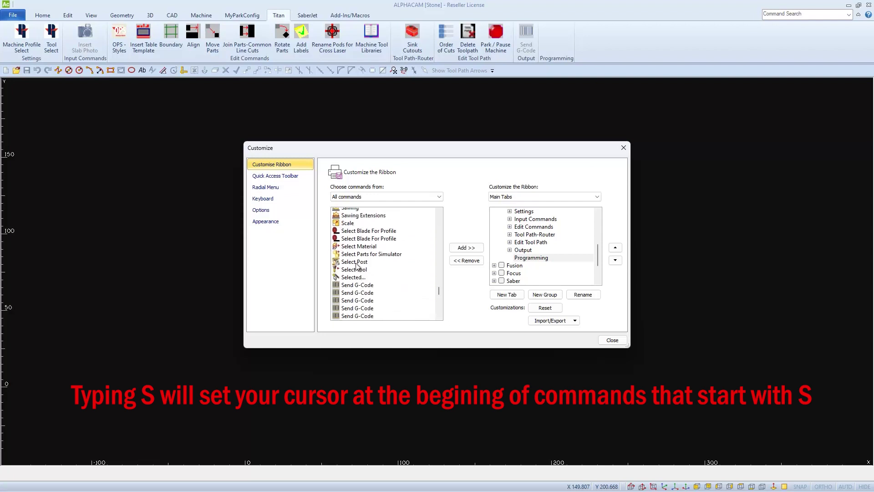
scroll(358, 266, "down", 4)
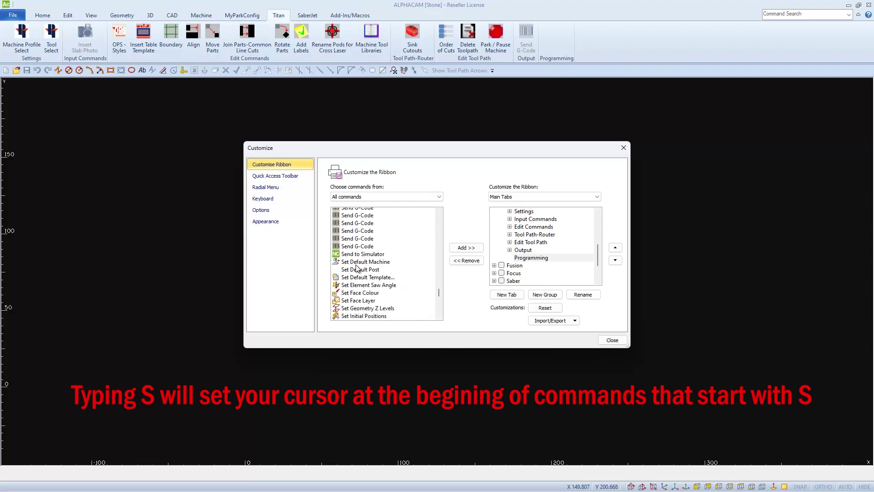
scroll(358, 267, "down", 2)
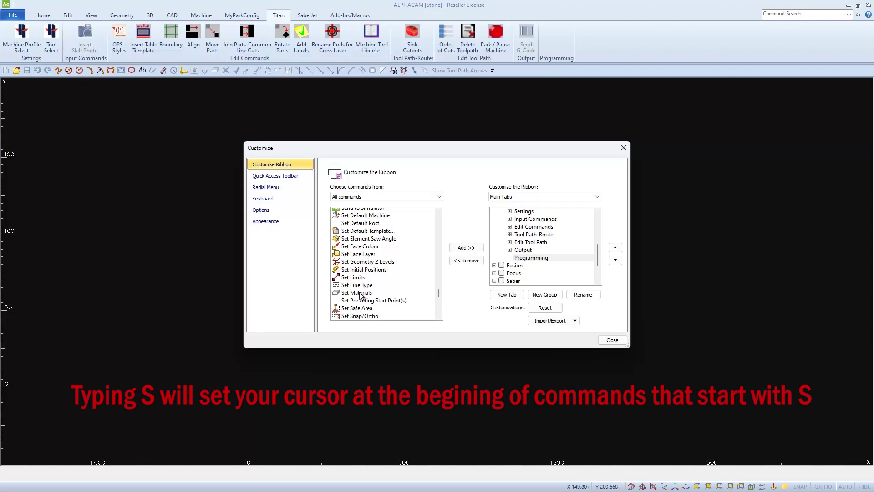
left_click(360, 294)
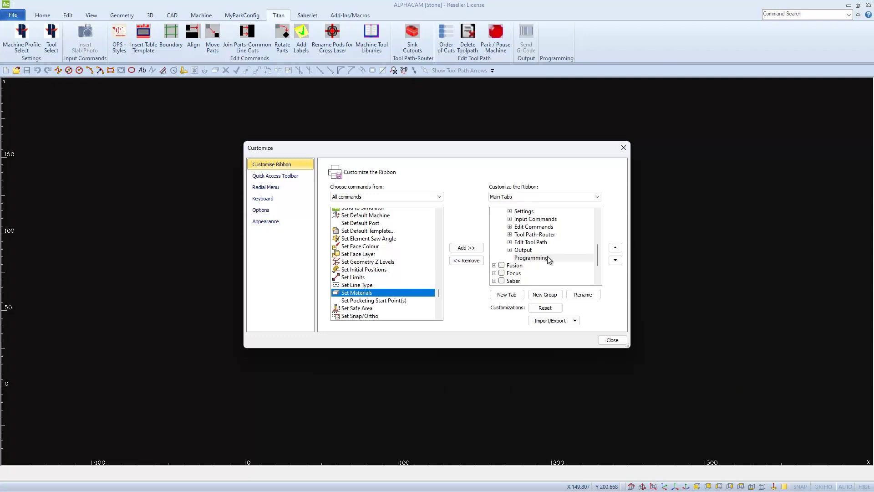
left_click(466, 248)
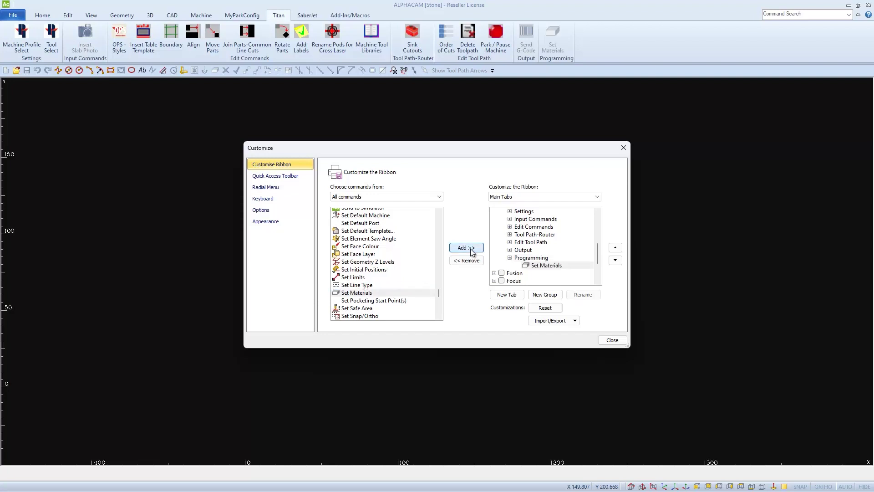
Filter the available commands list to show only Machine commands.
left_click(439, 197)
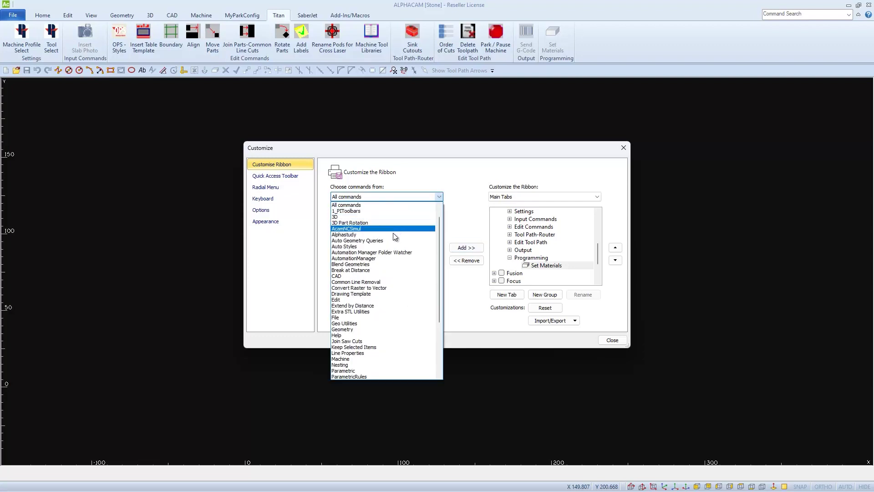
scroll(384, 248, "down", 2)
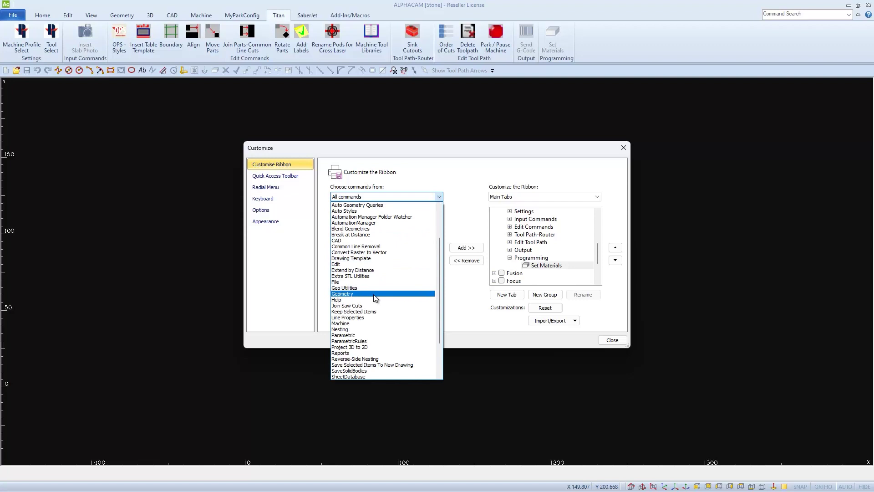
left_click(353, 324)
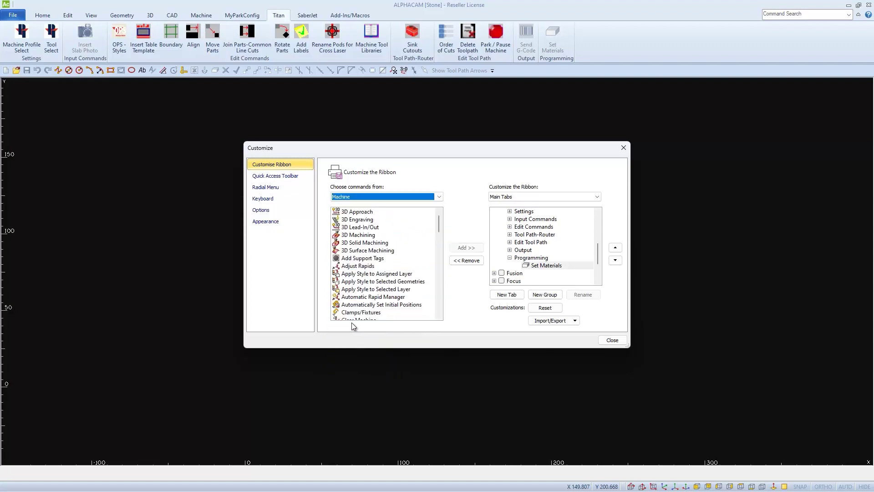
left_click(423, 227)
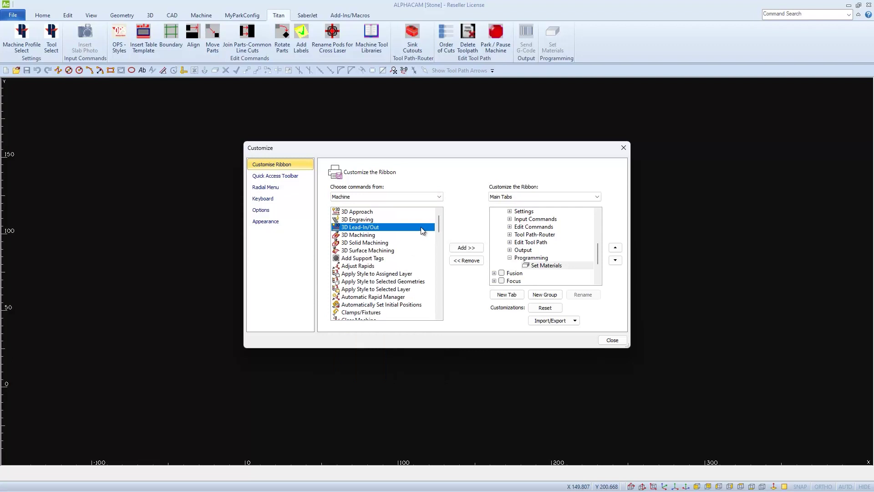
Add Cut Shape and Select Tool to the Programming group.
scroll(414, 235, "down", 1)
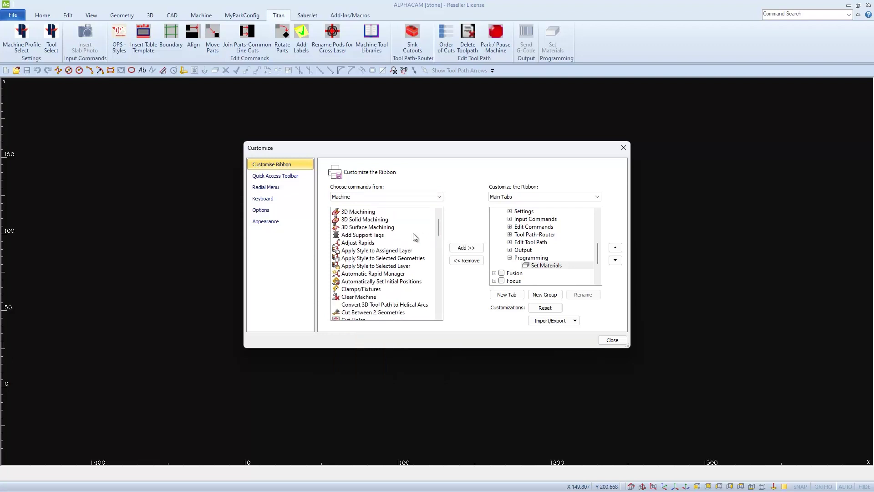
scroll(413, 234, "down", 1)
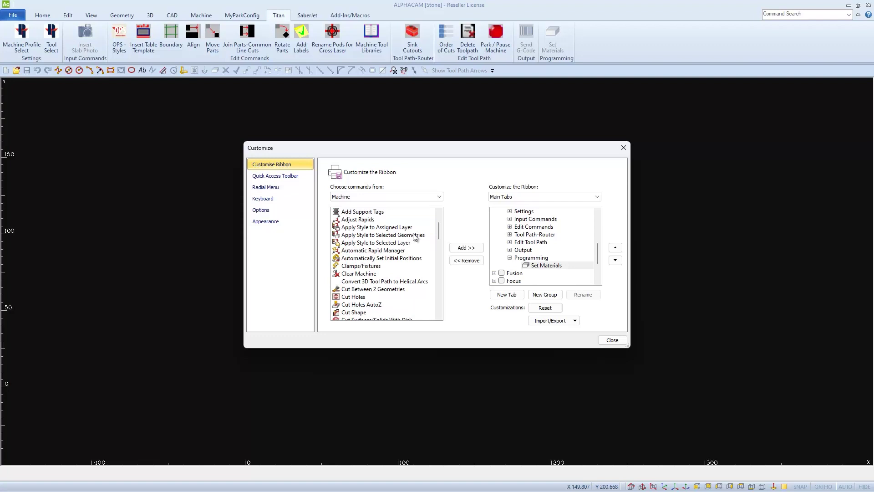
left_click(360, 312)
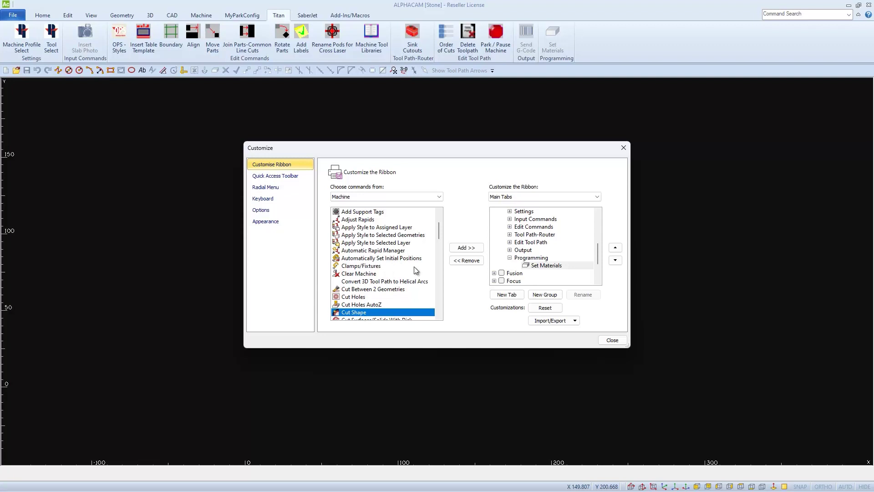
left_click(464, 247)
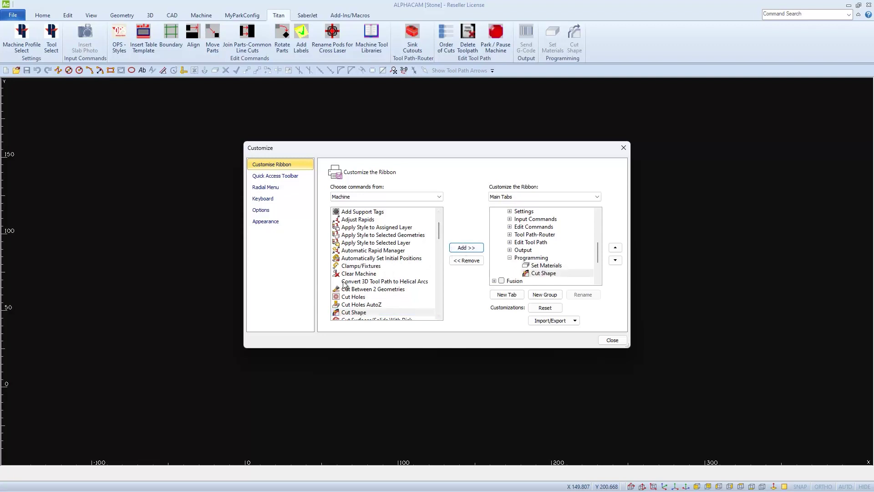
scroll(345, 284, "down", 5)
scroll(345, 285, "down", 10)
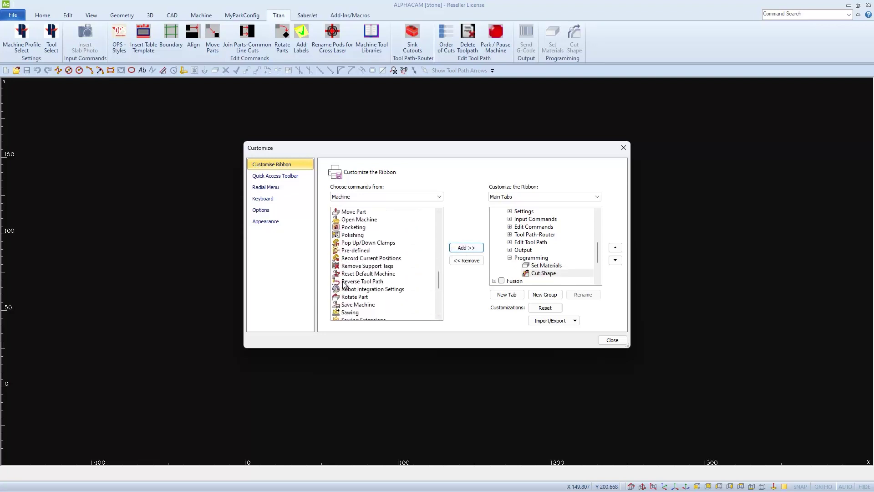
left_click(348, 290)
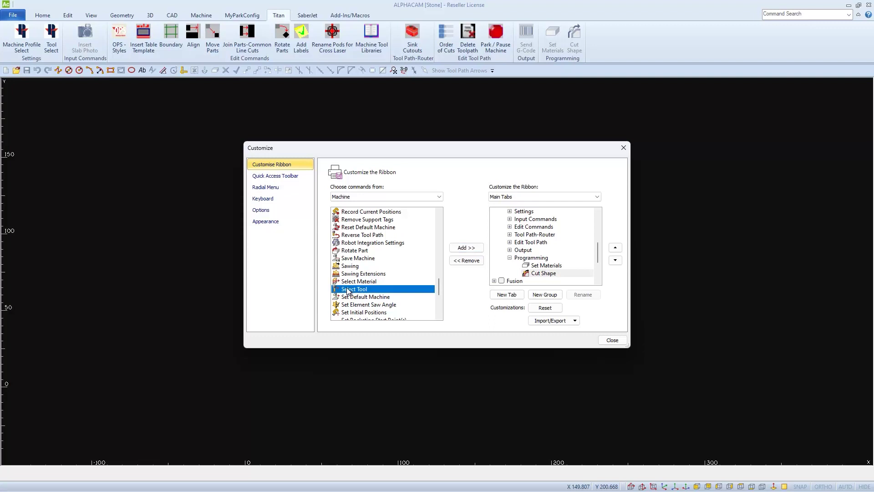
left_click(464, 248)
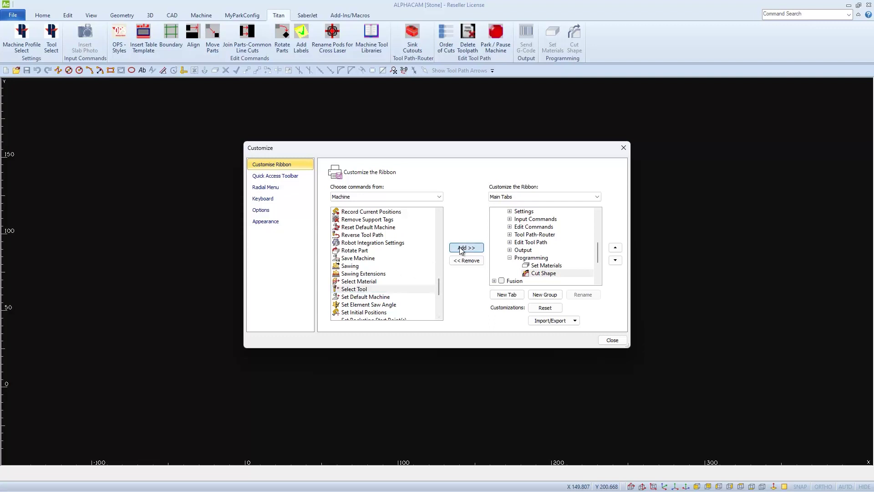
Add Styles and Tool Directions to the Programming group.
scroll(378, 275, "down", 3)
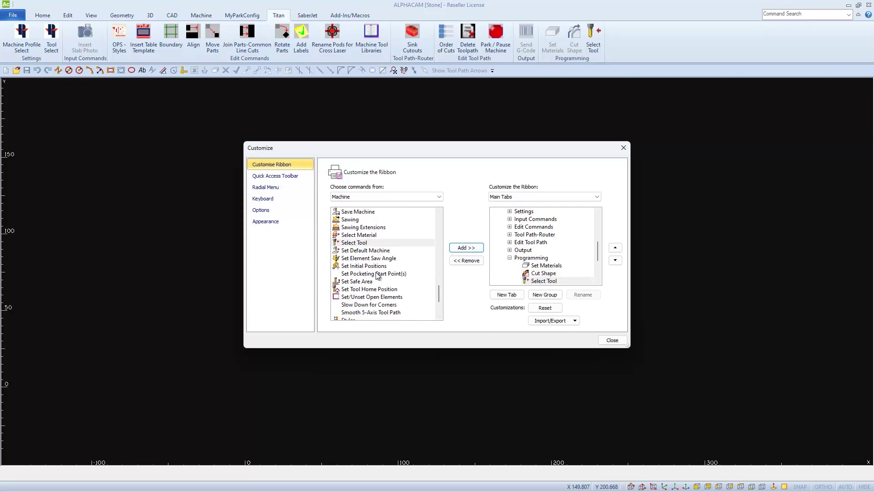
left_click(353, 297)
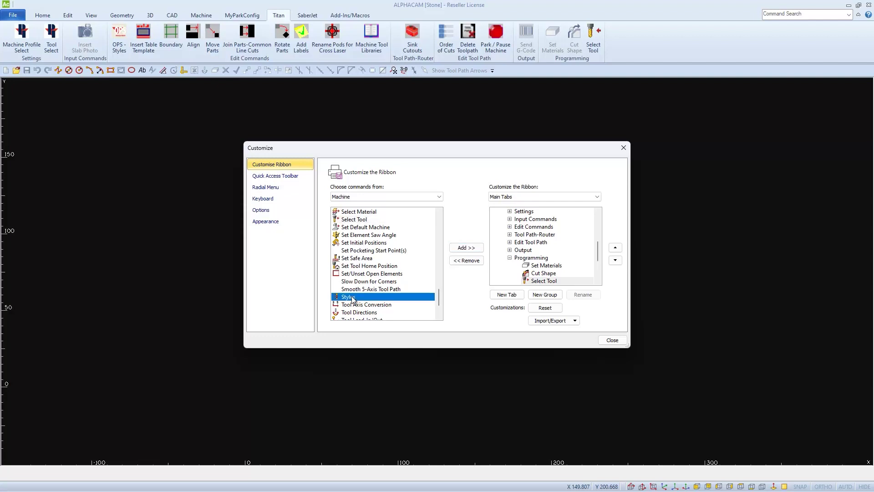
left_click(459, 248)
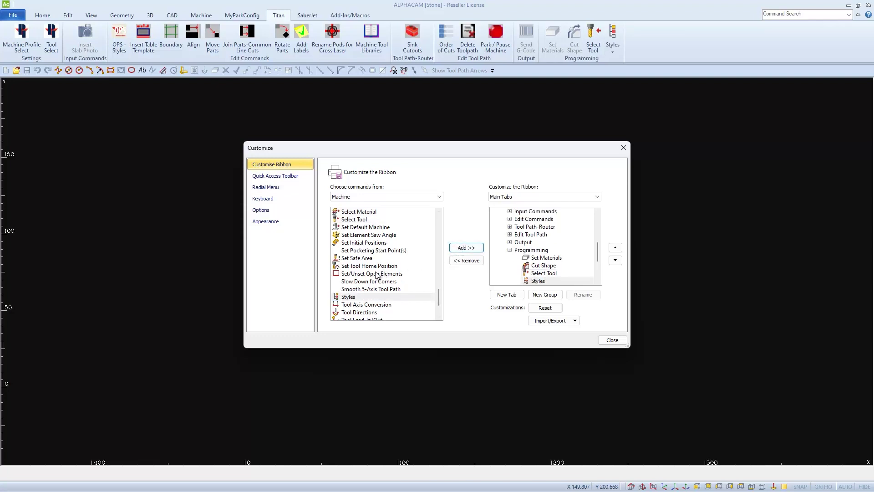
scroll(366, 278, "down", 1)
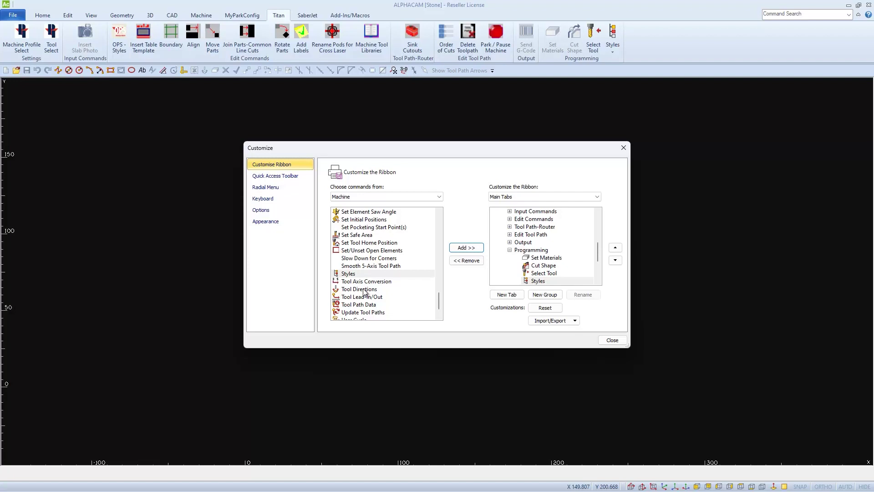
left_click(364, 290)
left_click(466, 248)
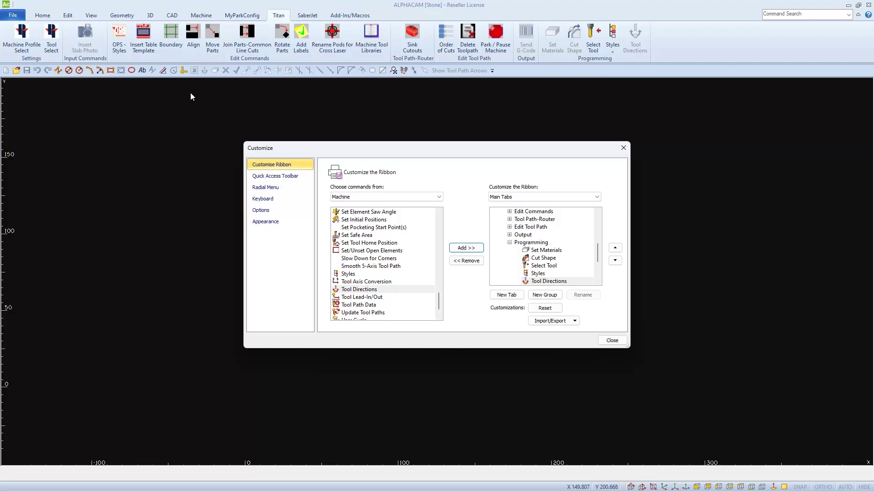
Move Programming up five places to follow Settings, then remove the Input Commands group.
left_click(542, 244)
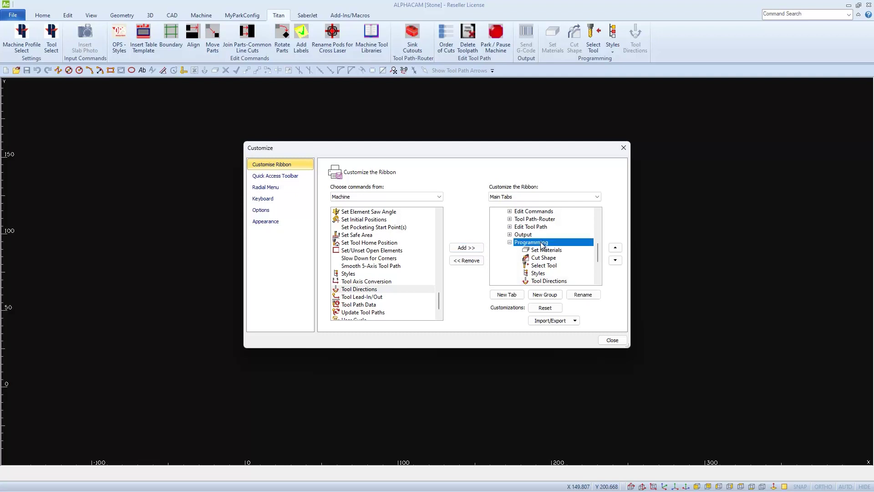
left_click(616, 248)
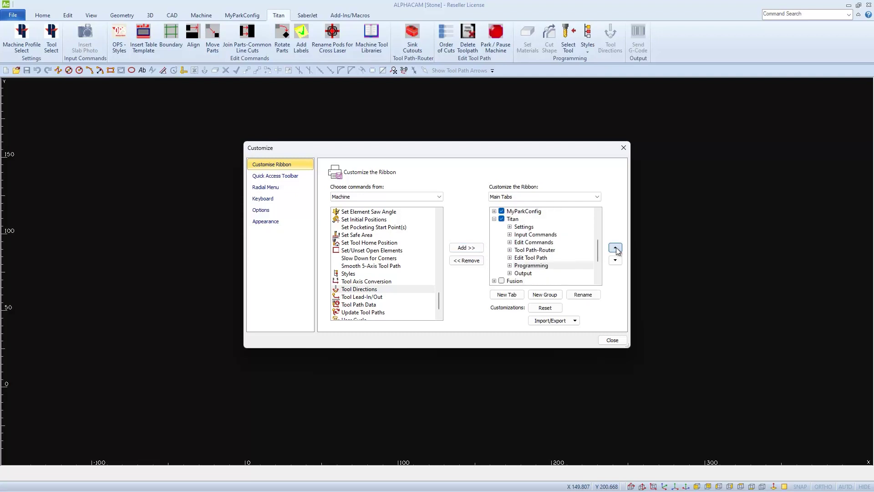
left_click(616, 248)
left_click(616, 248)
left_click(616, 249)
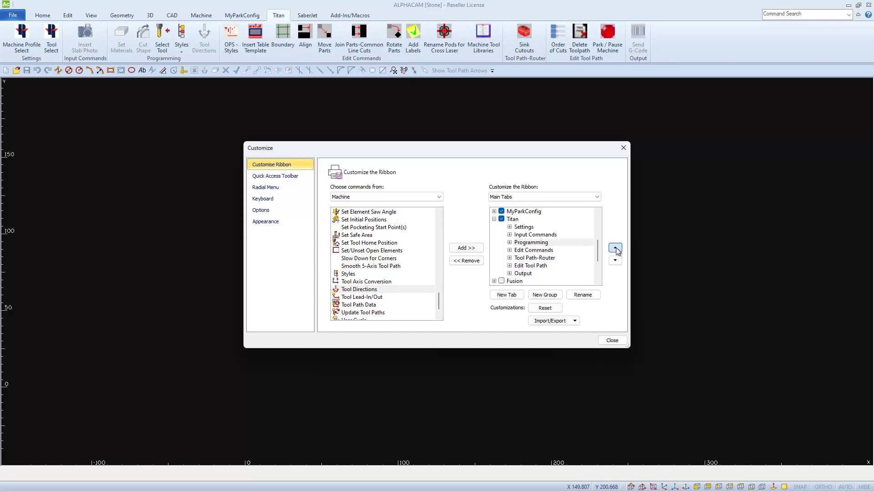
left_click(616, 248)
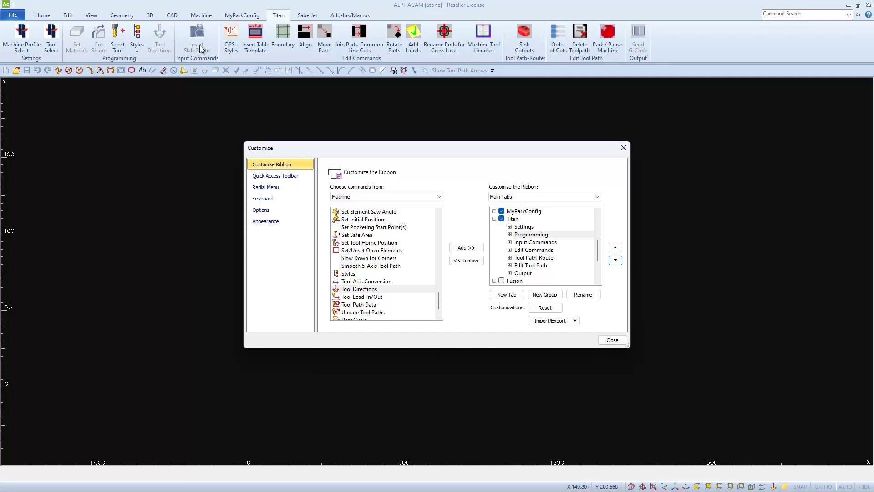
left_click(529, 244)
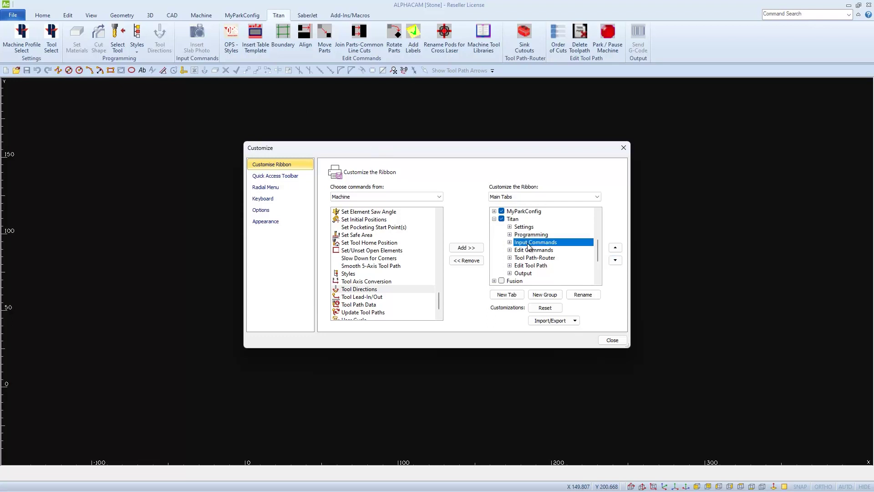
left_click(466, 261)
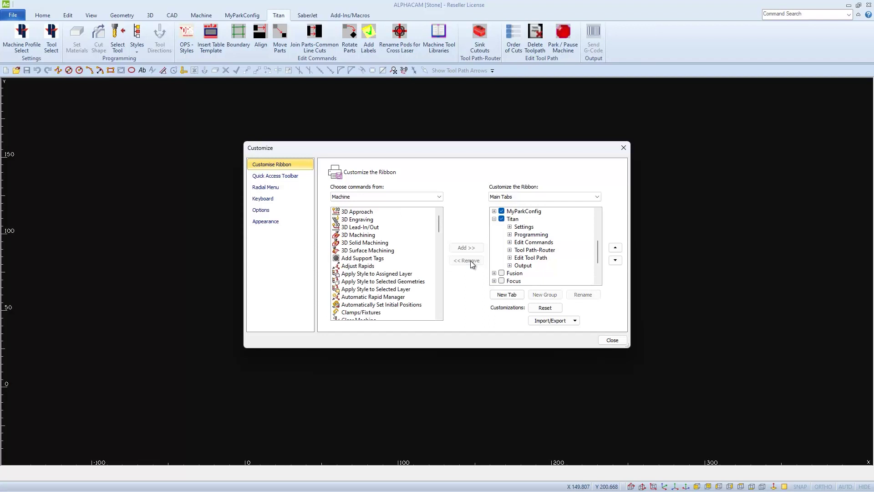
Expand Programming and move Tool Directions up three places, directly under Set Materials.
left_click(510, 234)
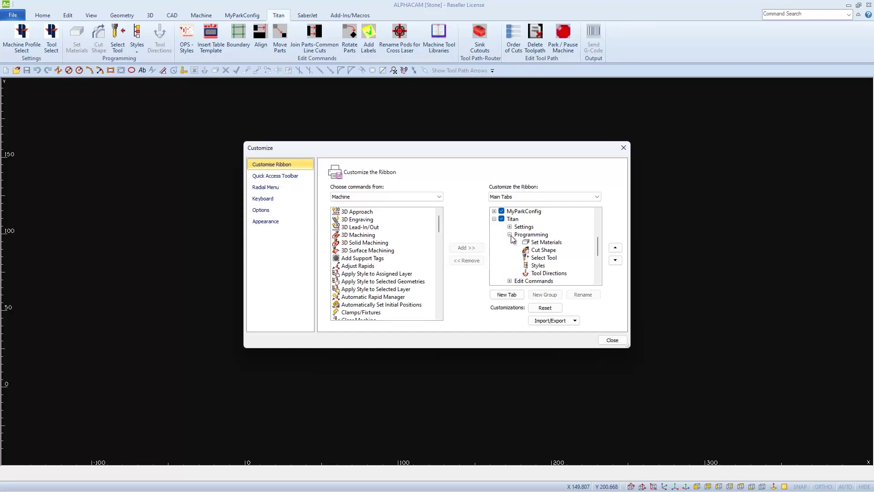
left_click(545, 243)
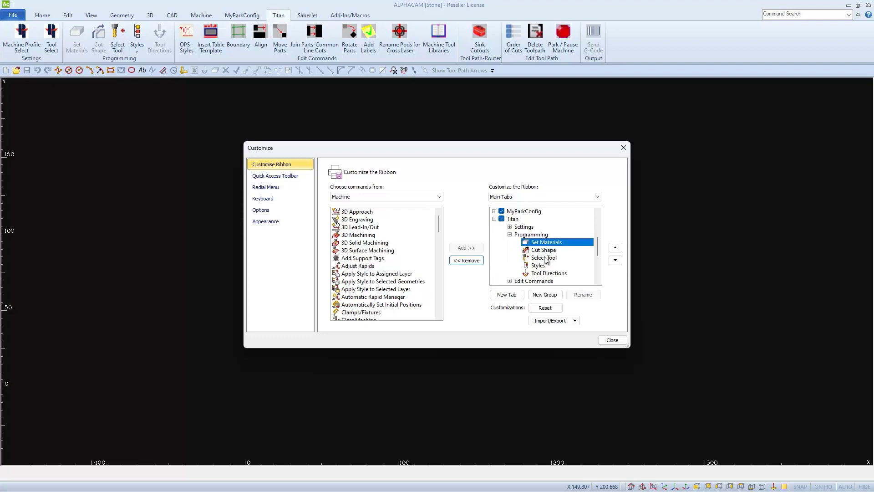
left_click(547, 273)
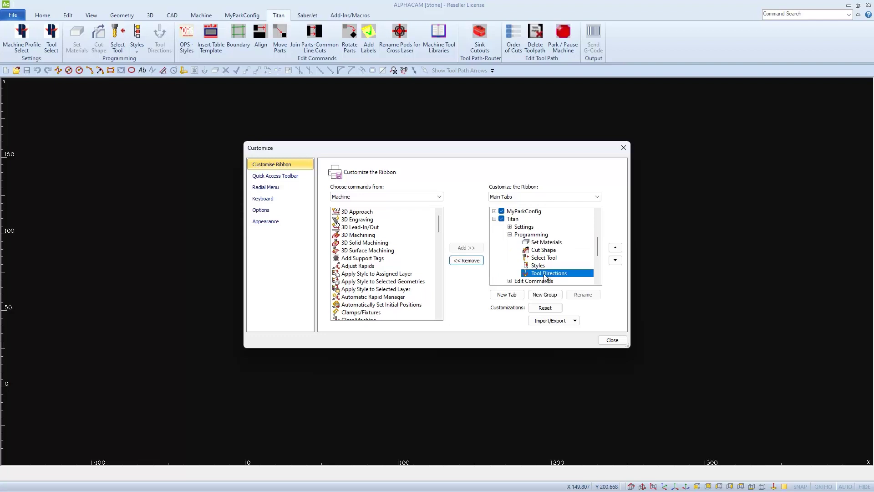
left_click(615, 249)
left_click(615, 248)
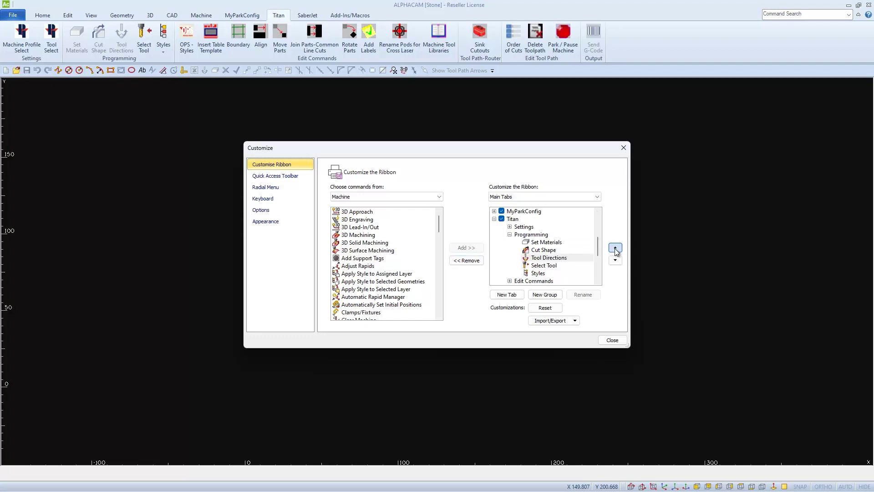
left_click(615, 247)
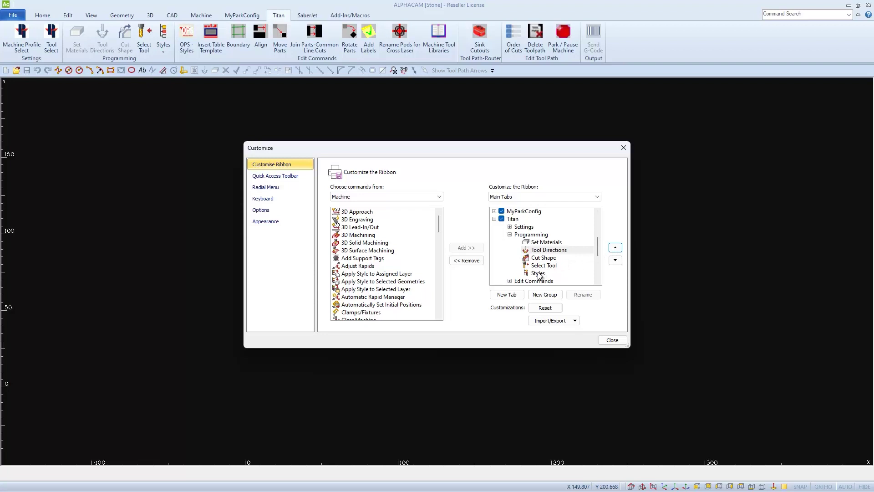
Move Styles up two places and Select Tool above Cut Shape, then close Customize.
left_click(538, 274)
left_click(616, 249)
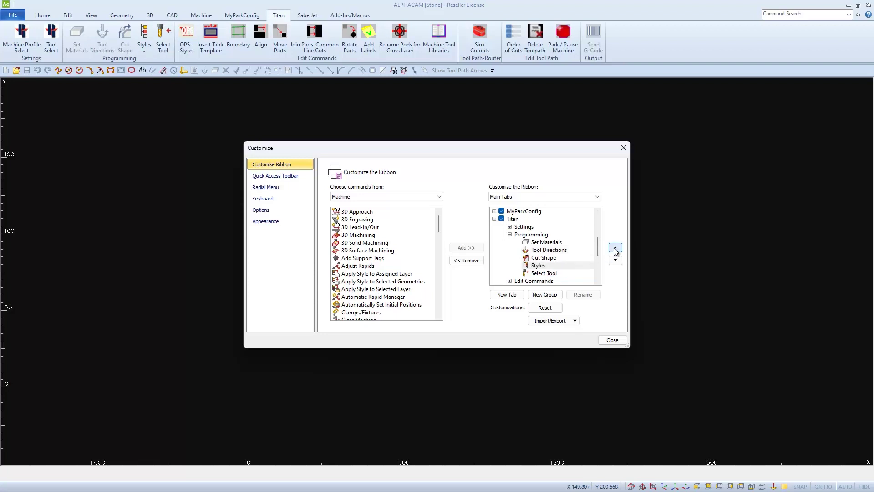
left_click(616, 248)
left_click(552, 273)
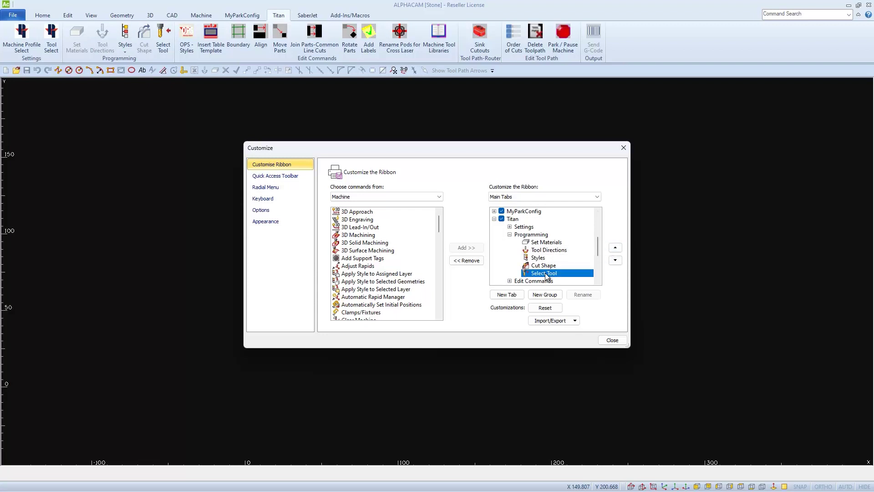
left_click(614, 248)
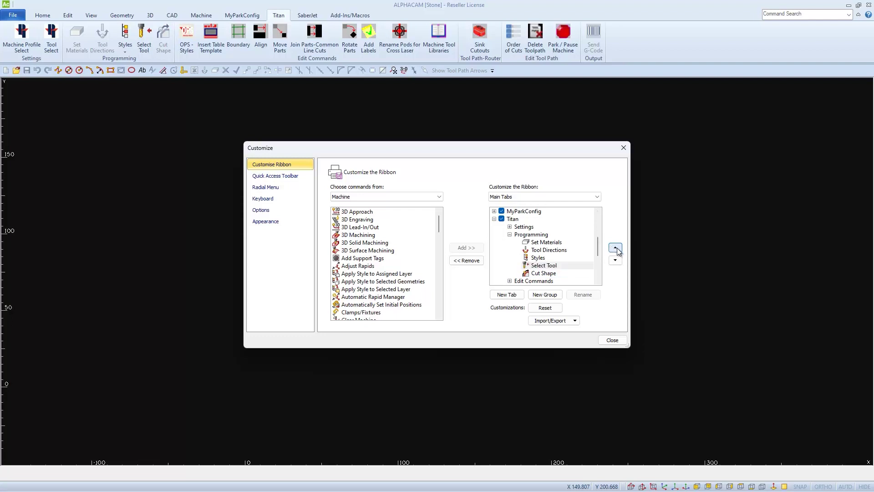
left_click(613, 341)
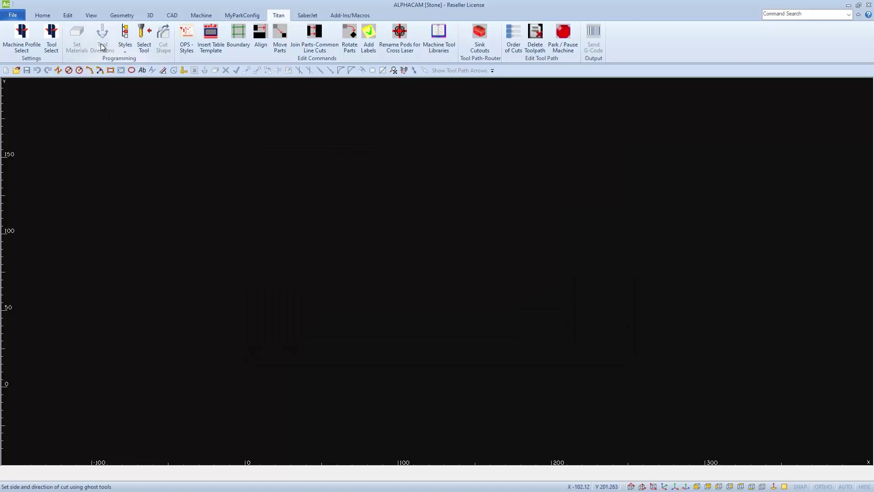
Export all ribbon customizations from Customise Ribbon to a file named 'Customized 2023'.
right_click(453, 34)
left_click(483, 91)
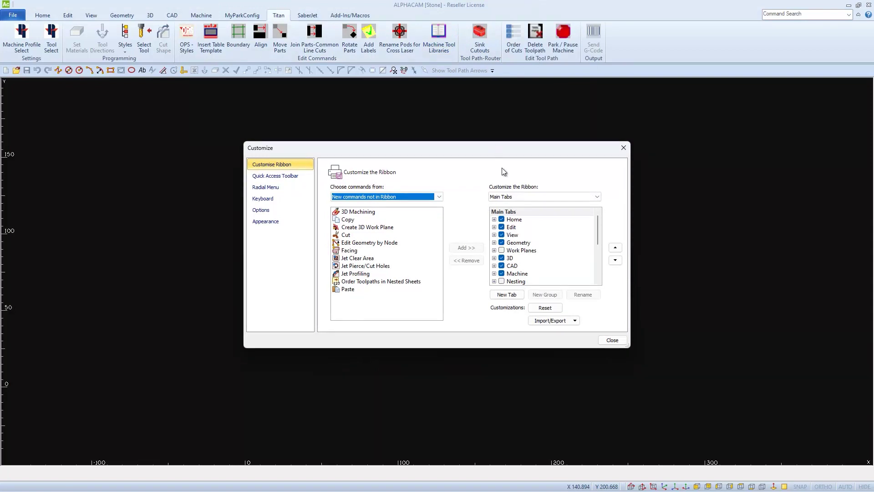
left_click(576, 321)
left_click(570, 342)
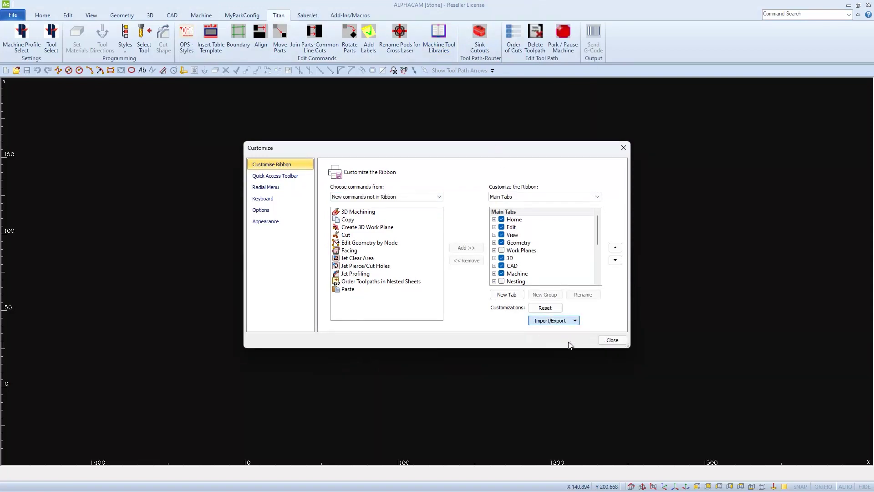
type("Customized")
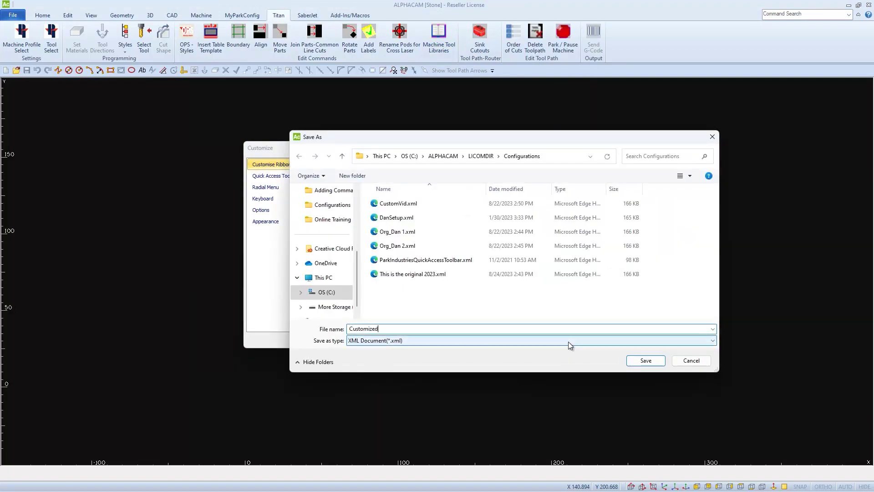
type(" 2023")
key("Return")
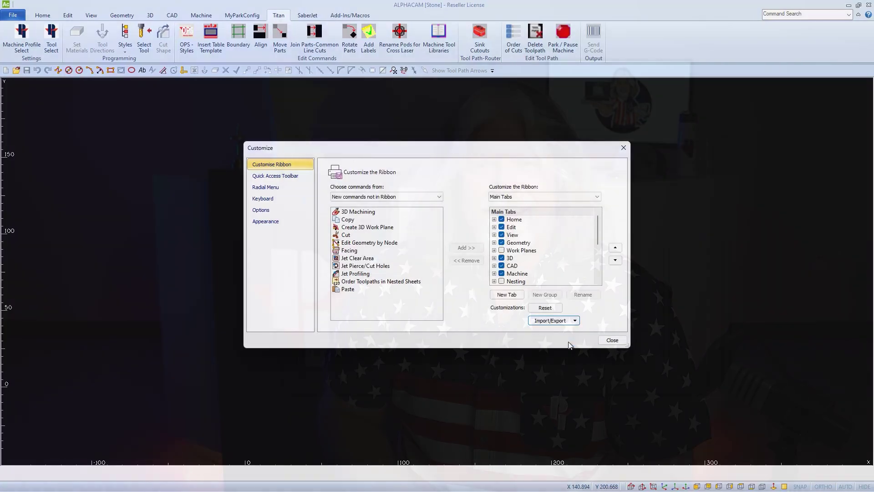